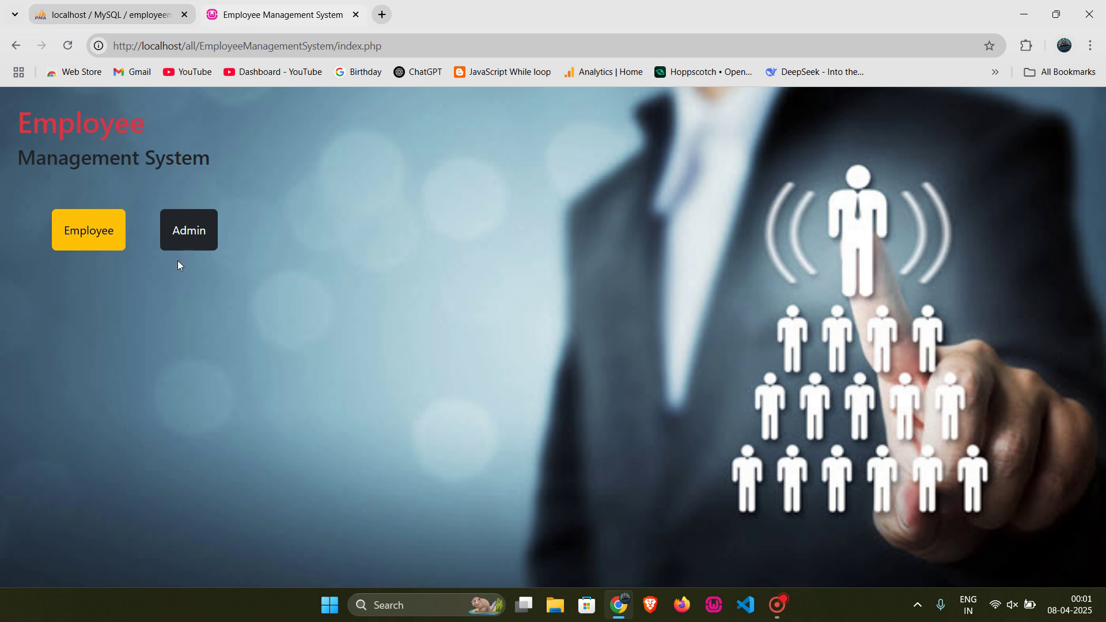
# Step: Move between the home page and the login pages, ending on the Admin Login page
pyautogui.click(192, 241)
pyautogui.click(512, 409)
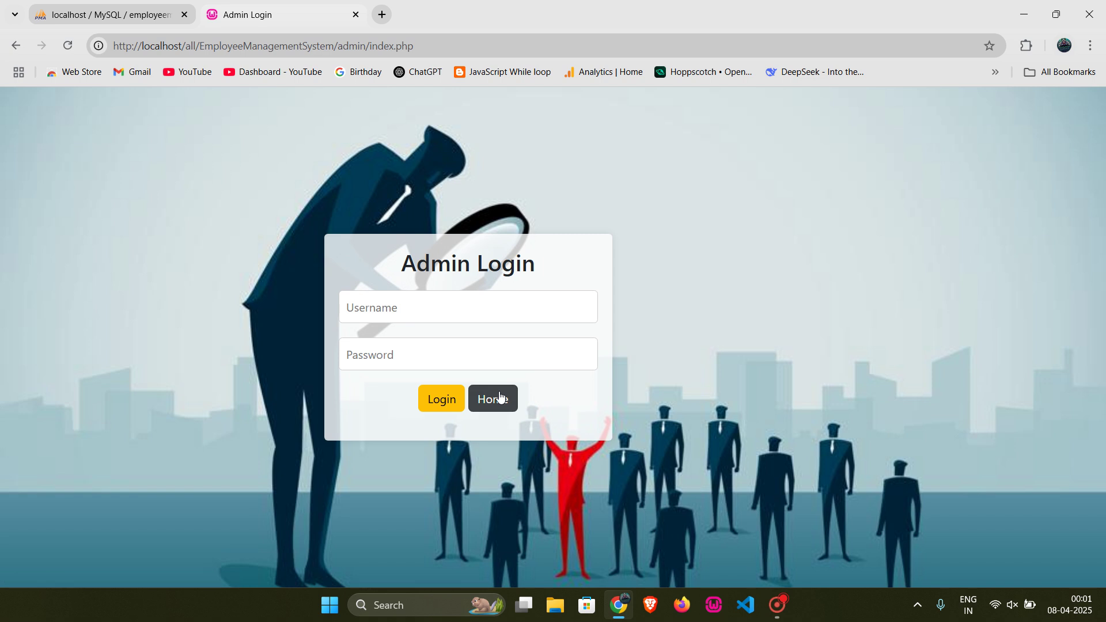
pyautogui.click(98, 240)
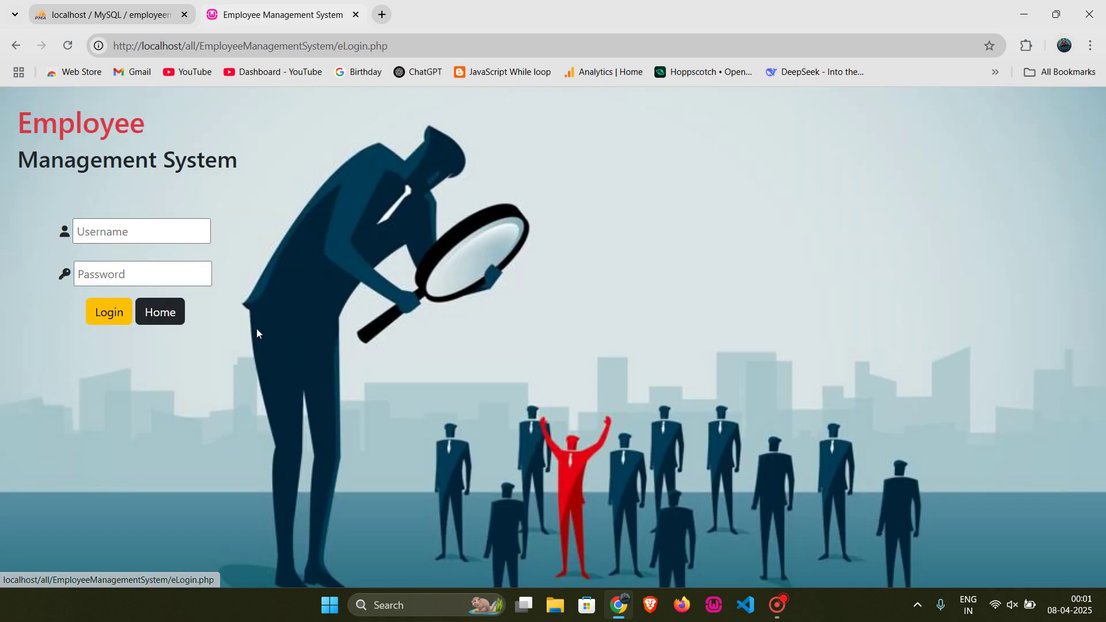
pyautogui.click(175, 312)
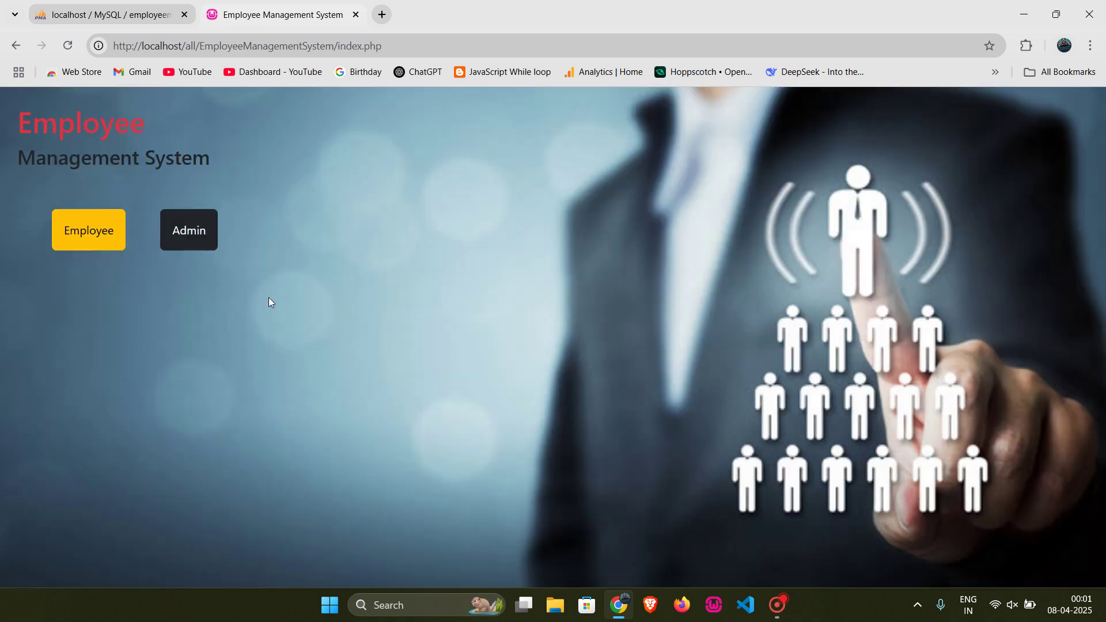
pyautogui.click(200, 241)
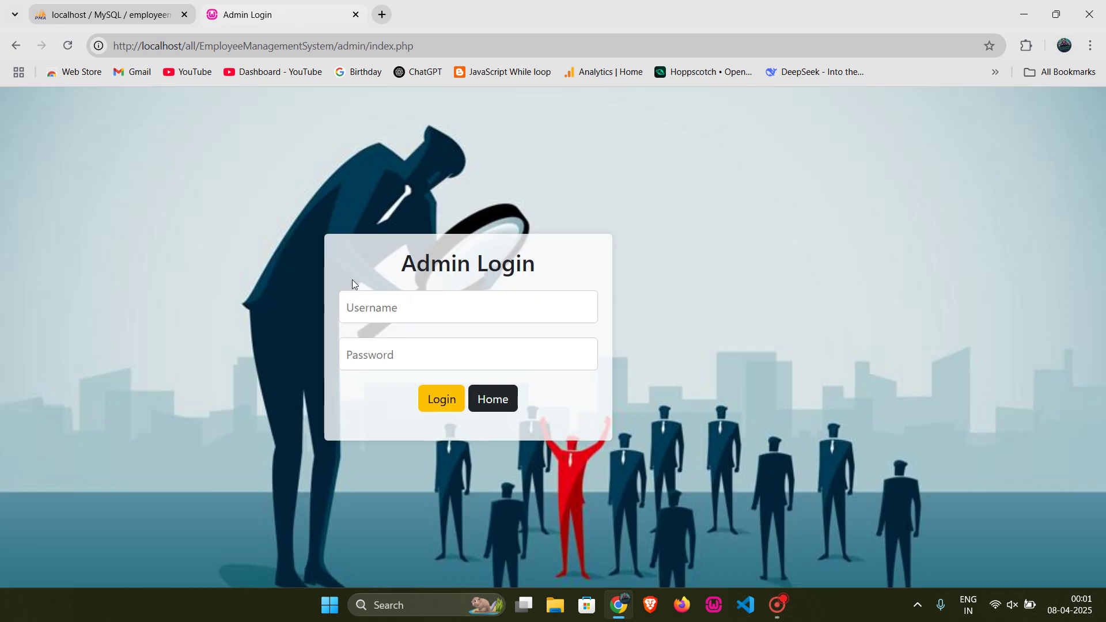
# Step: Sign in to the Admin Login form with the admin username and password
pyautogui.click(417, 301)
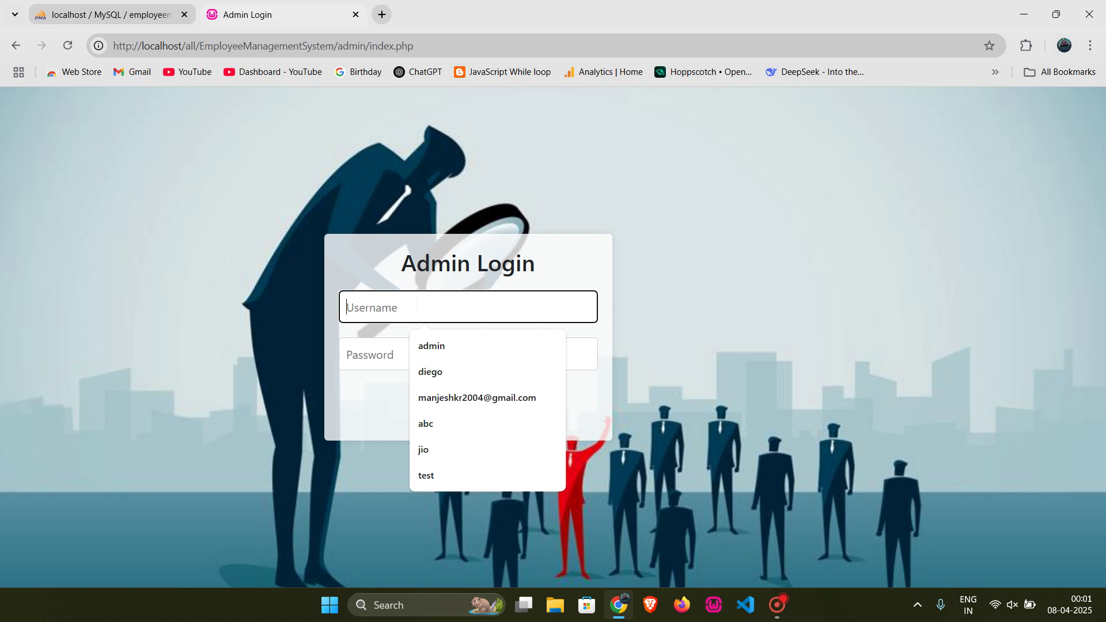
pyautogui.write('admin')
pyautogui.press('Tab')
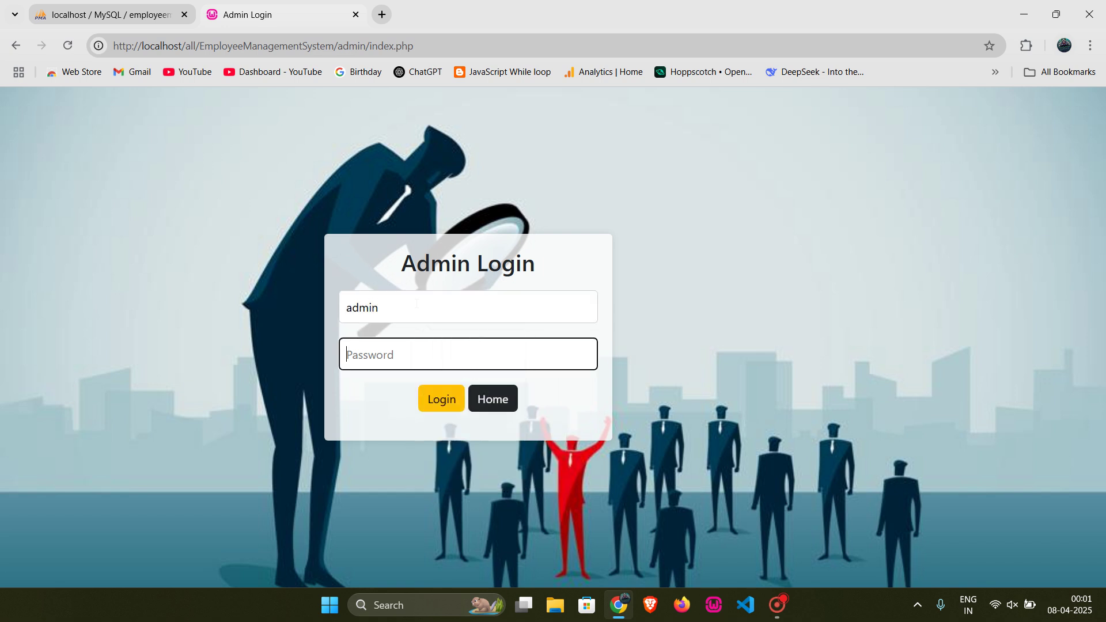
pyautogui.write('admin')
pyautogui.press('Return')
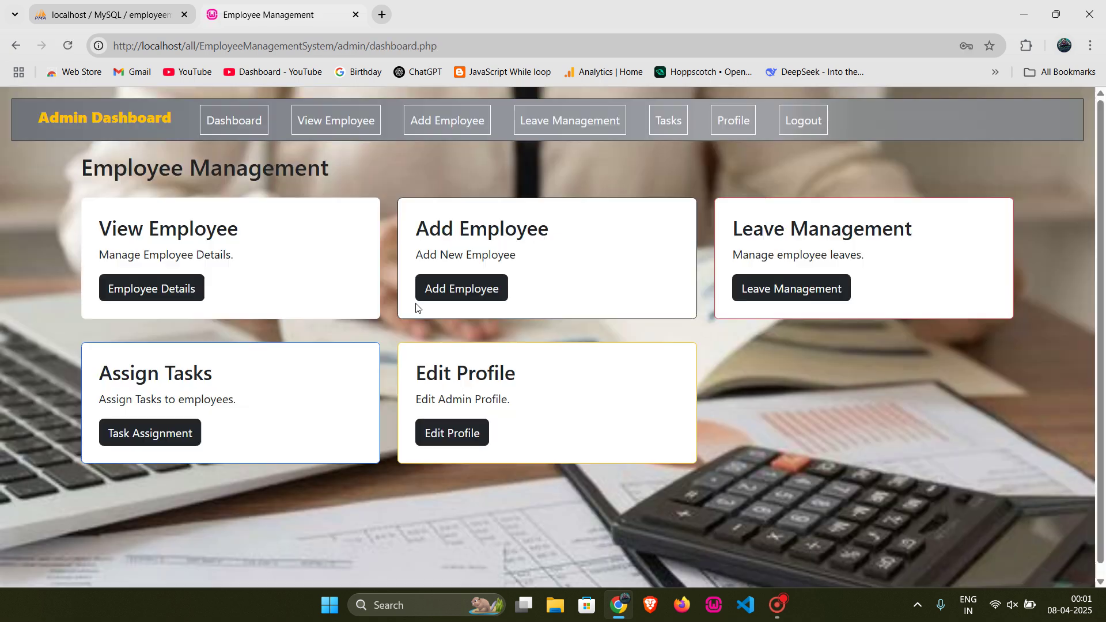
# Step: Dismiss Chrome's 'Change your password' warning with OK
pyautogui.click(688, 248)
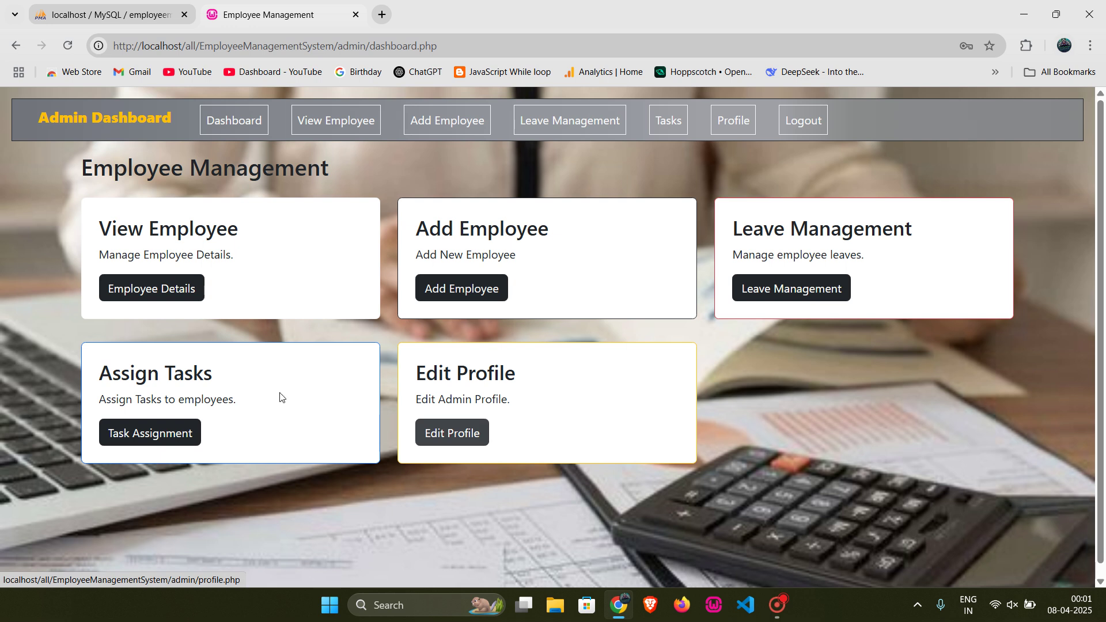
# Step: Search Employee Details for 'vi', then clear the search to list all five employees
pyautogui.click(154, 291)
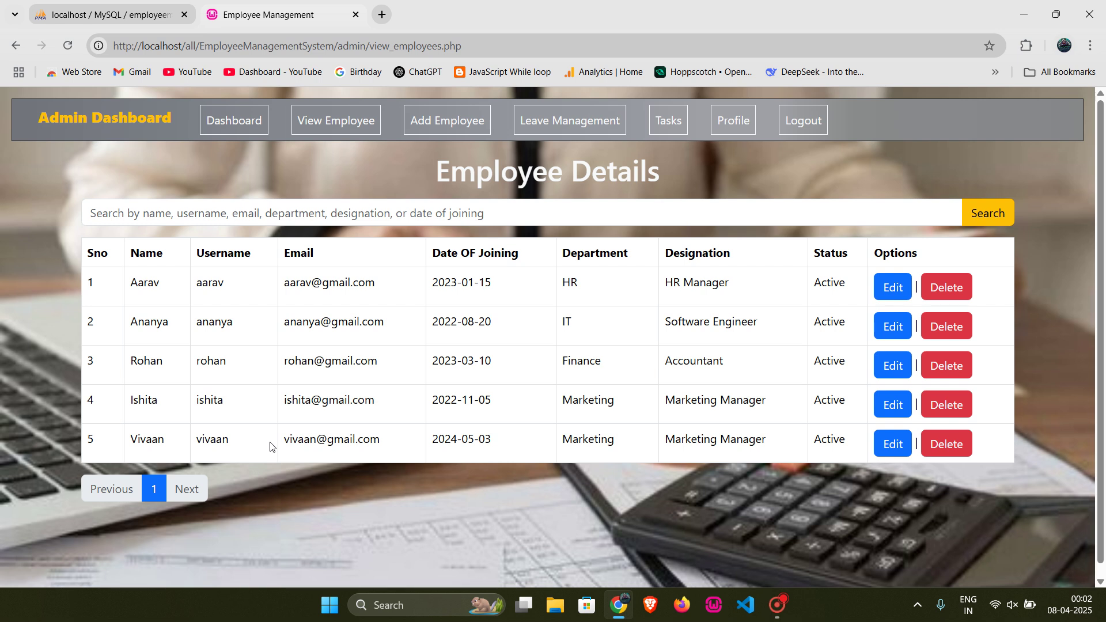
pyautogui.click(189, 213)
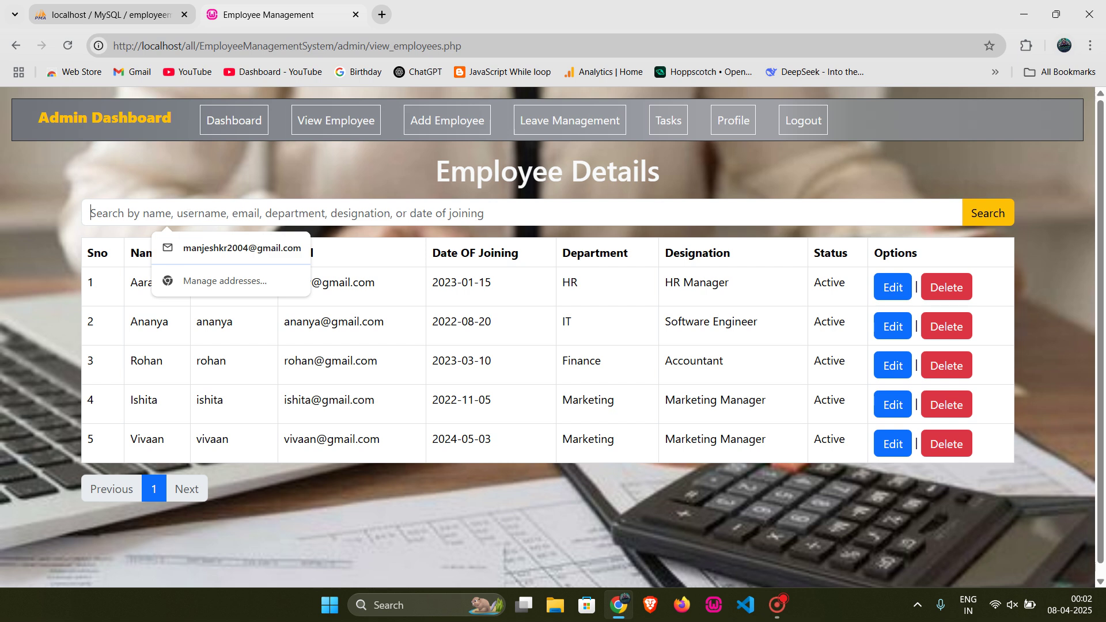
pyautogui.write('vi')
pyautogui.press('Return')
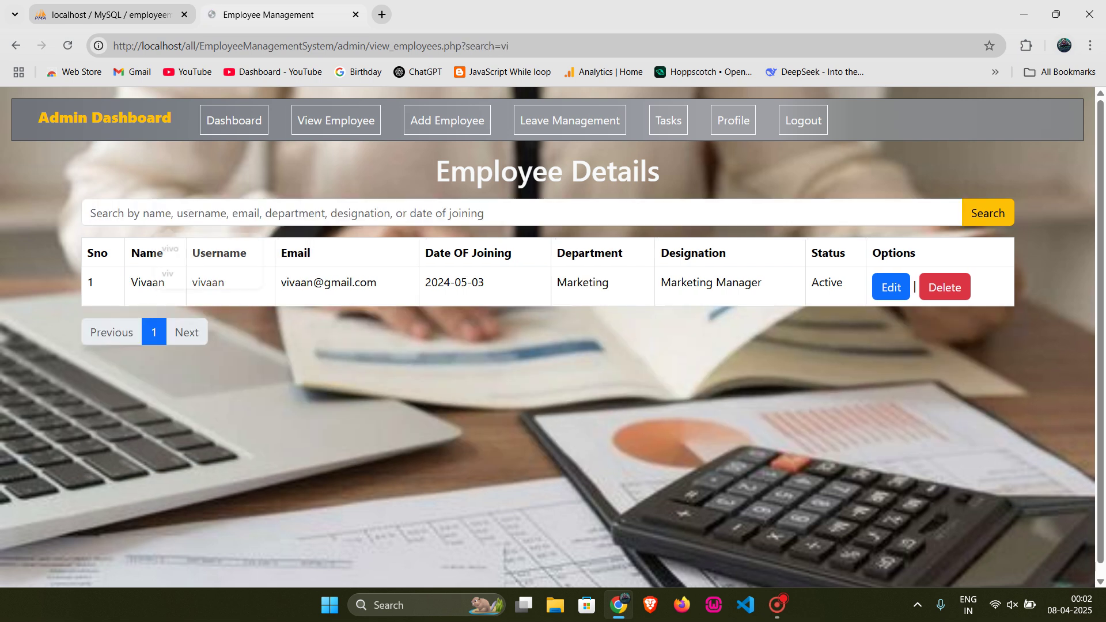
pyautogui.click(1001, 213)
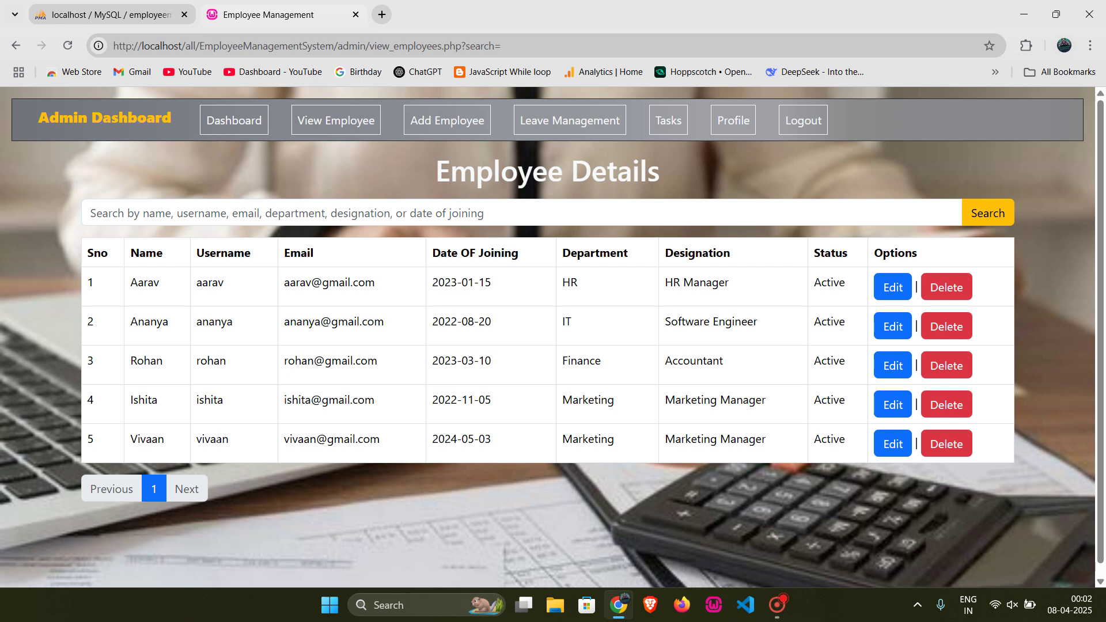
pyautogui.doubleClick(222, 438)
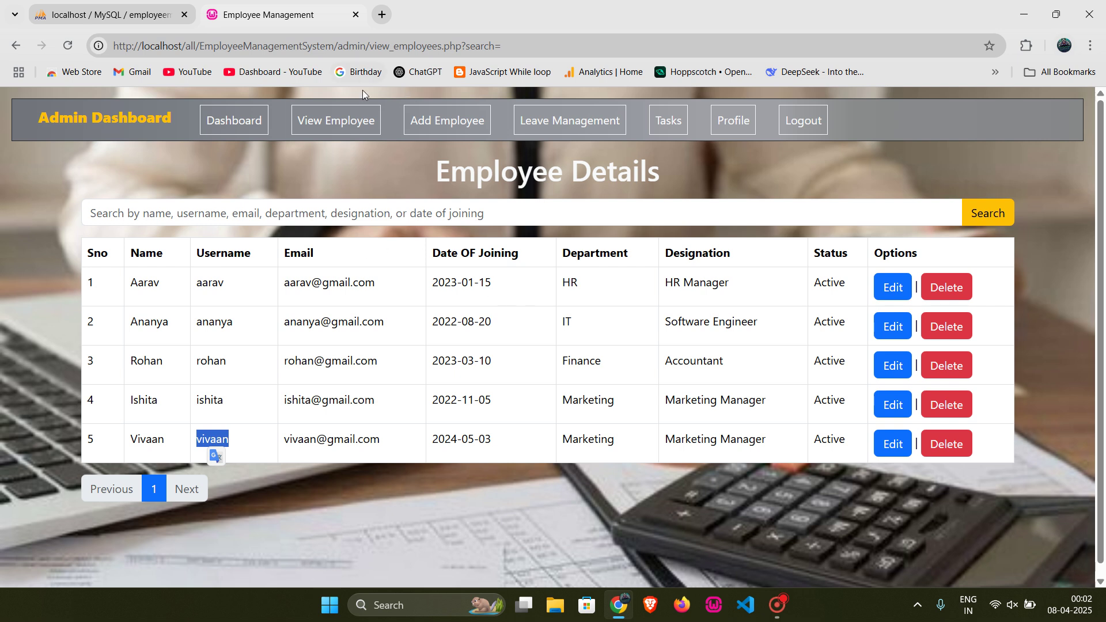
# Step: Look through the Add Employee form fields and Status dropdown, keeping Active and saving nothing
pyautogui.click(445, 120)
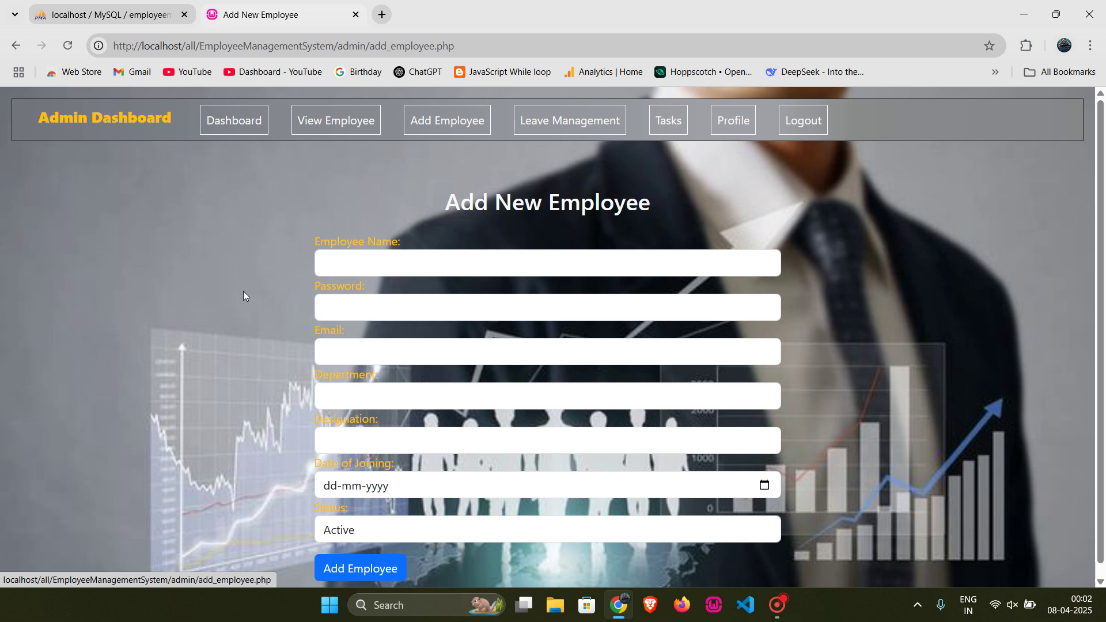
pyautogui.scroll(-1, 244, 291)
pyautogui.click(379, 252)
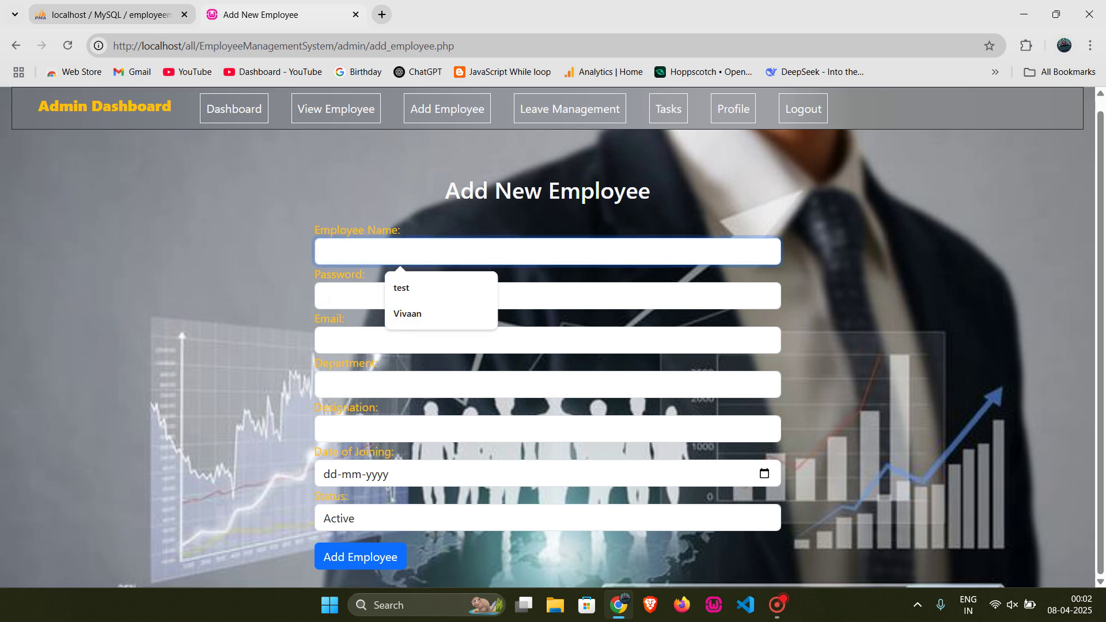
pyautogui.click(328, 298)
pyautogui.press('Tab')
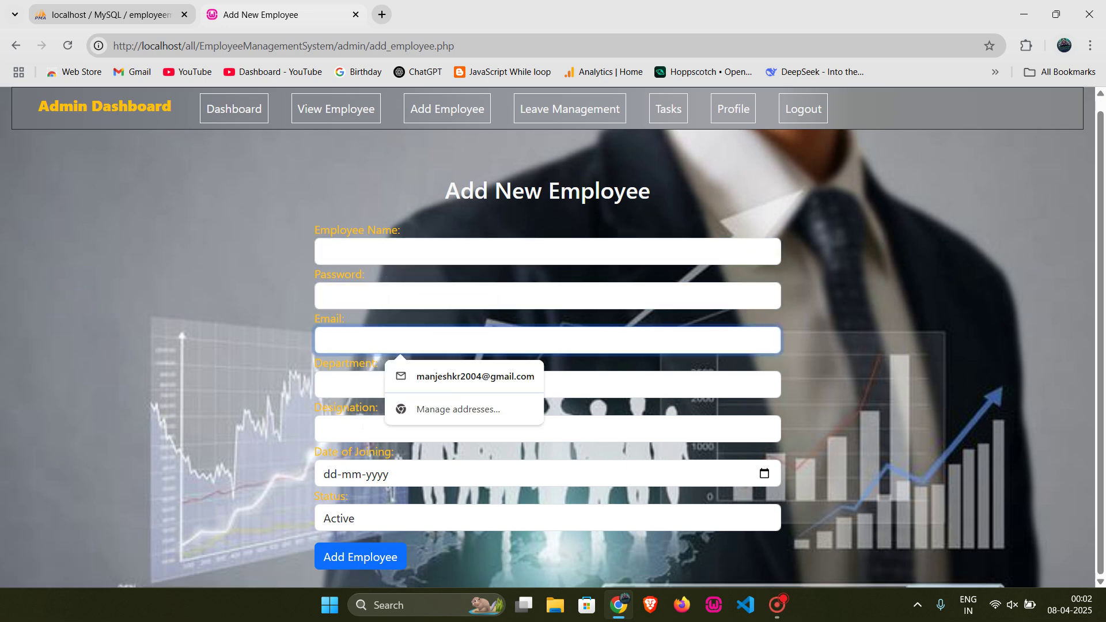
pyautogui.click(366, 291)
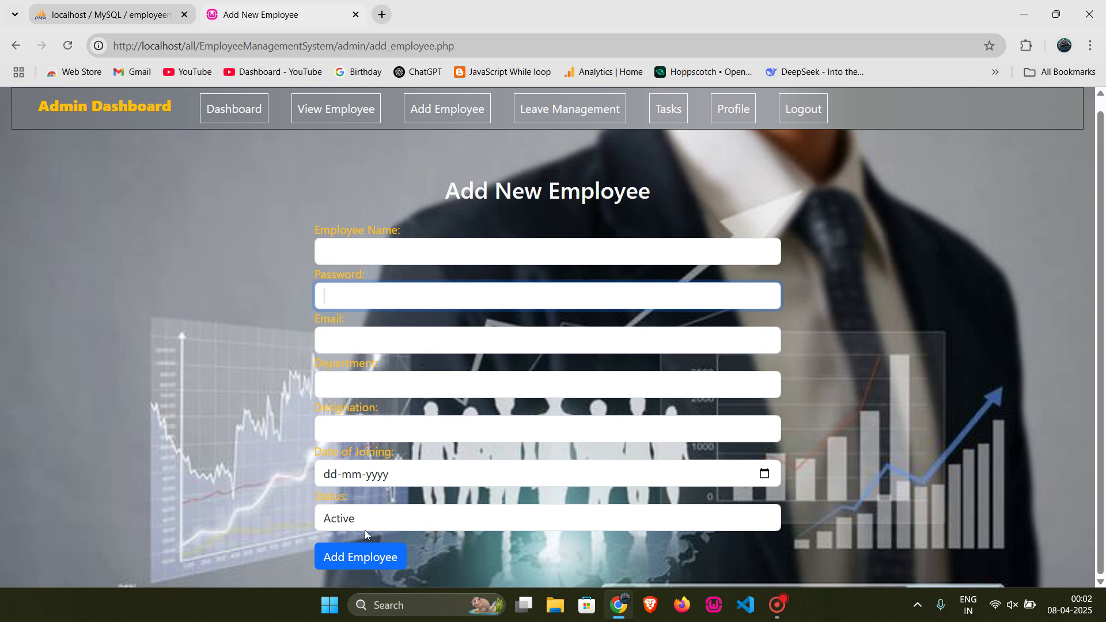
pyautogui.click(382, 521)
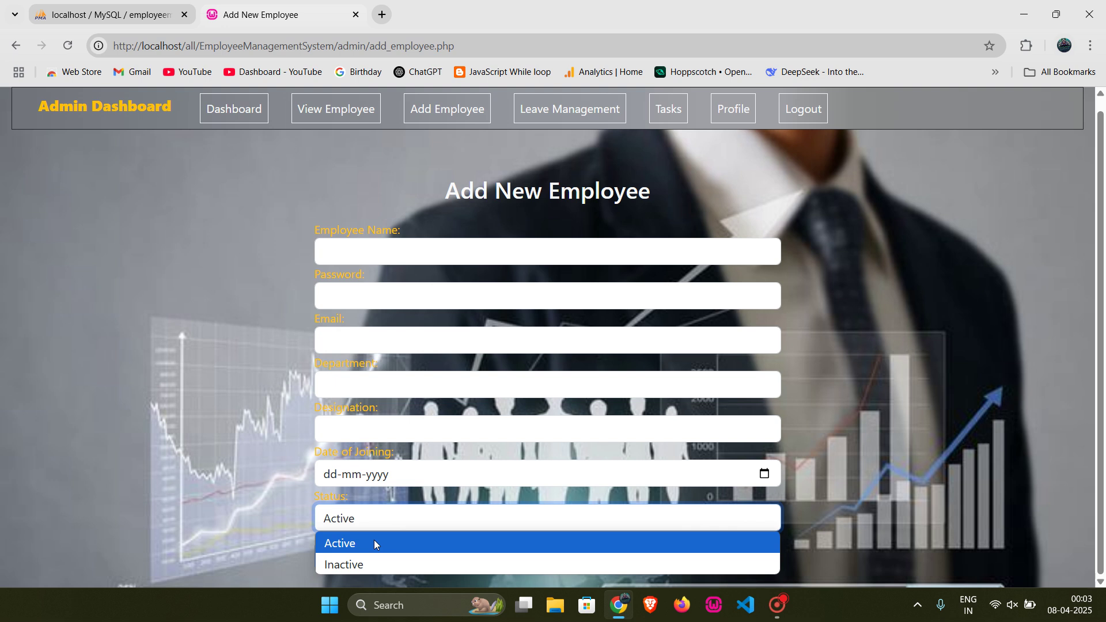
pyautogui.click(293, 489)
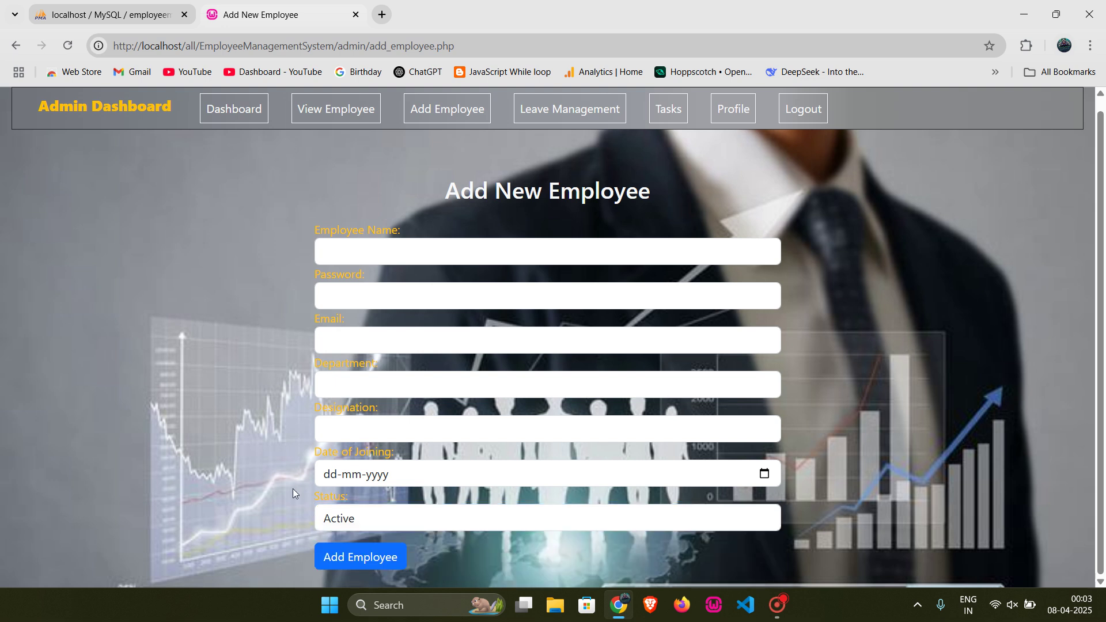
pyautogui.click(345, 523)
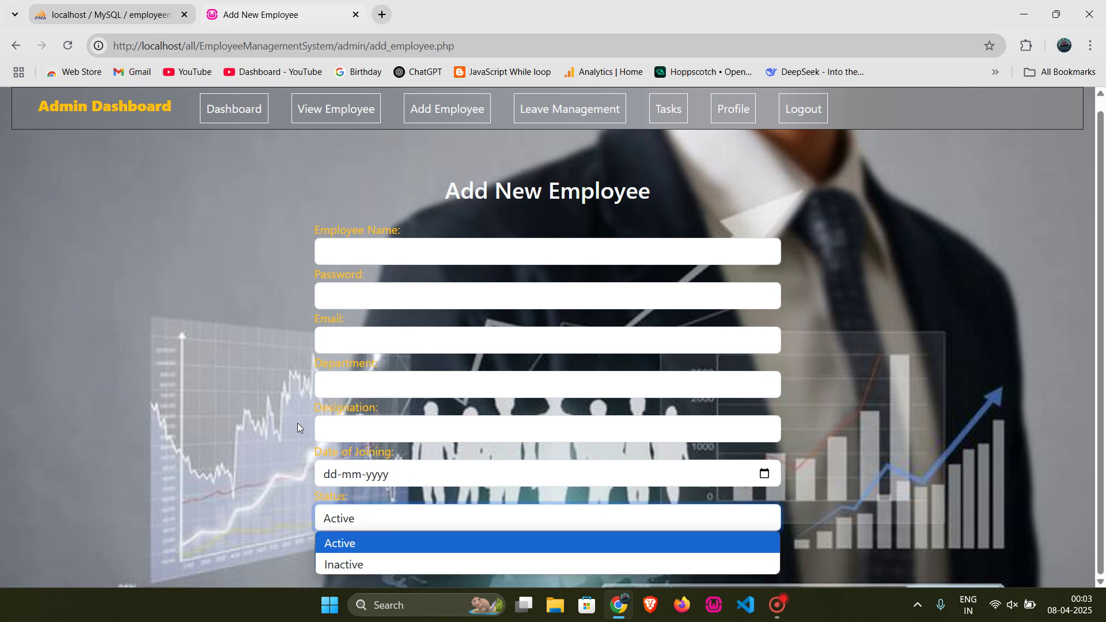
pyautogui.click(279, 398)
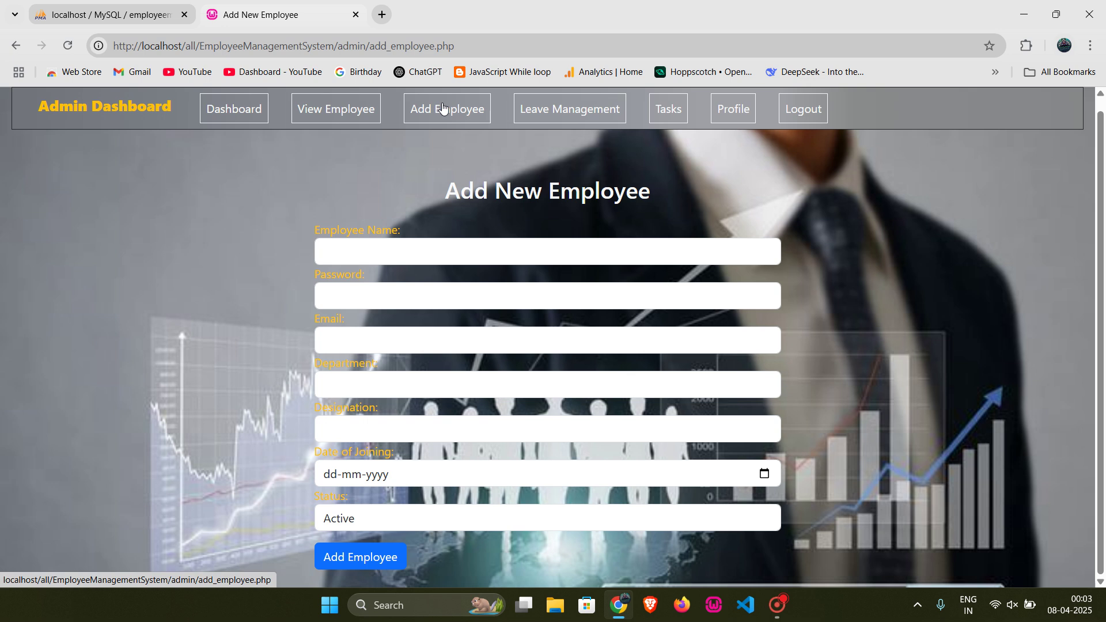
pyautogui.click(372, 110)
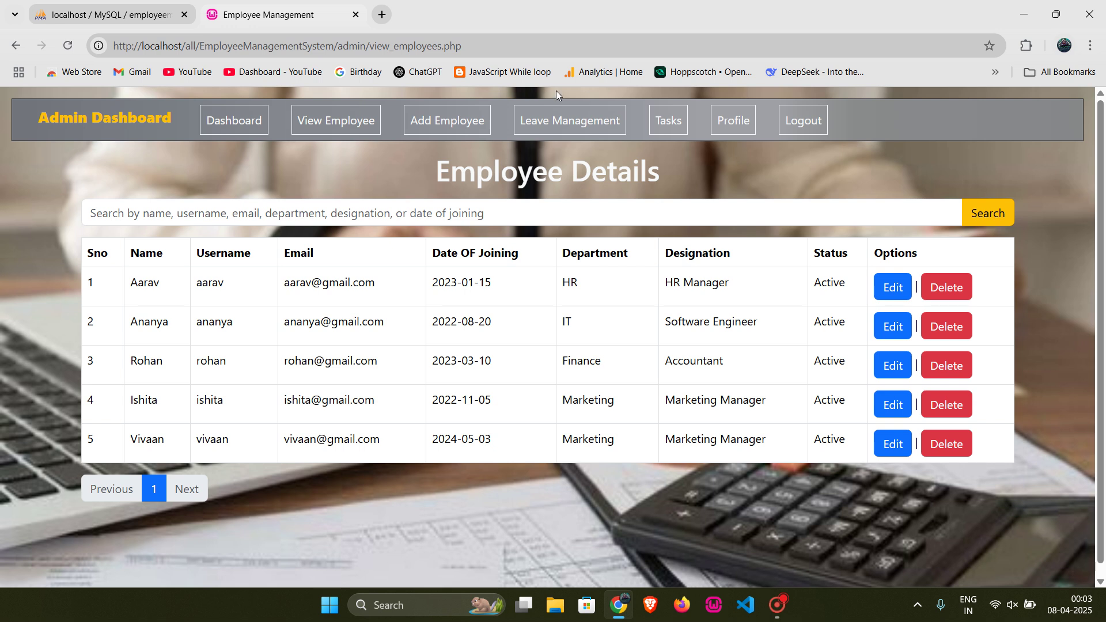
# Step: Review the Leave Management table's requests and their Approved and Rejected statuses
pyautogui.click(546, 128)
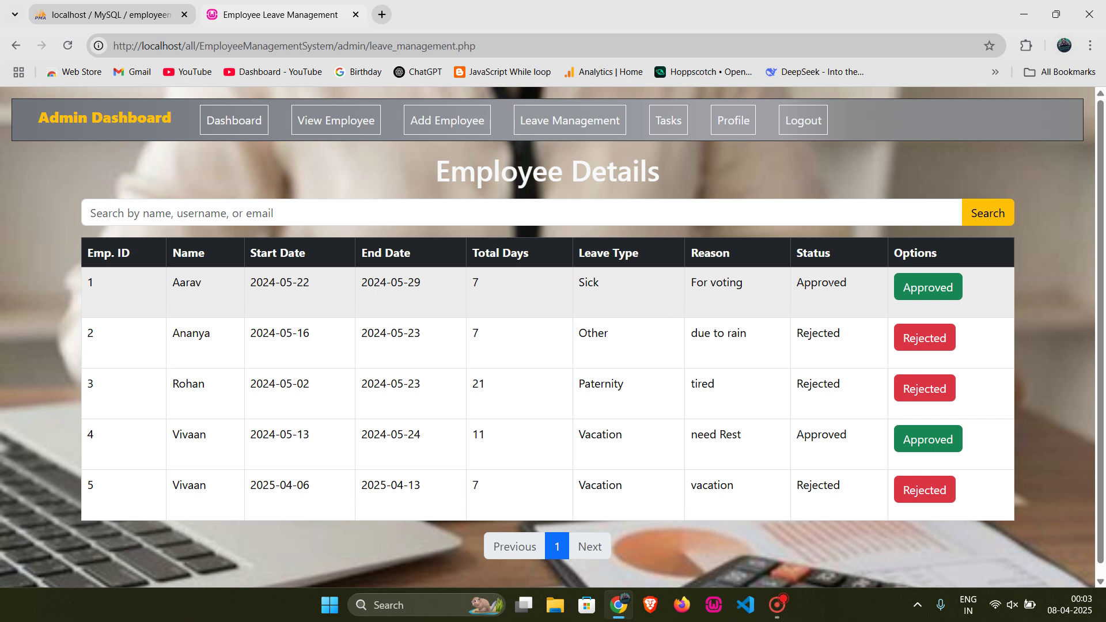
pyautogui.doubleClick(820, 282)
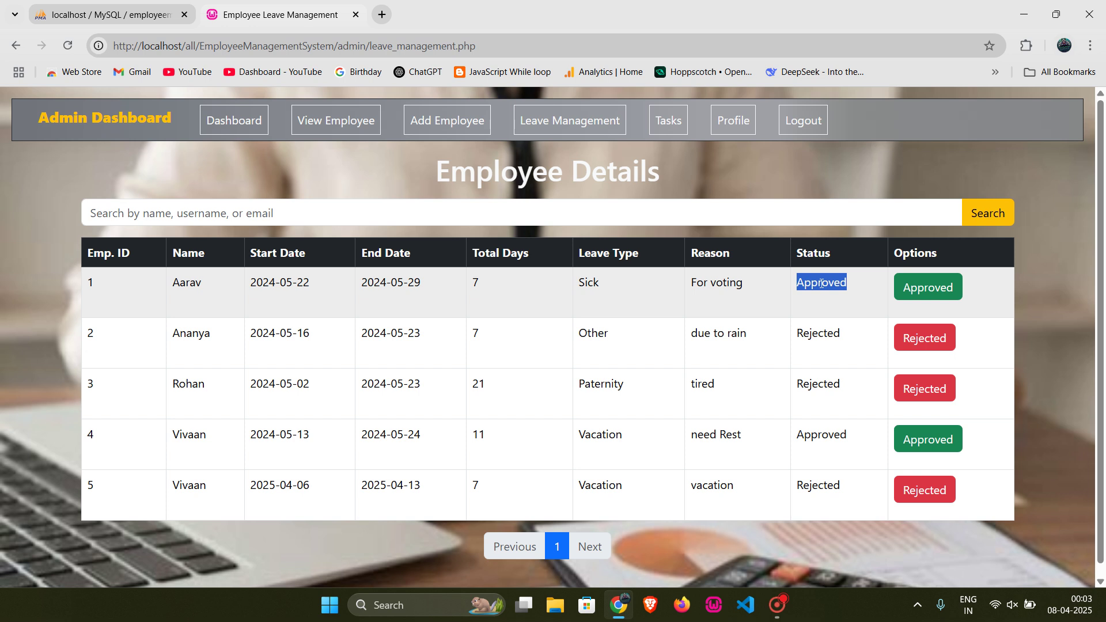
pyautogui.doubleClick(817, 333)
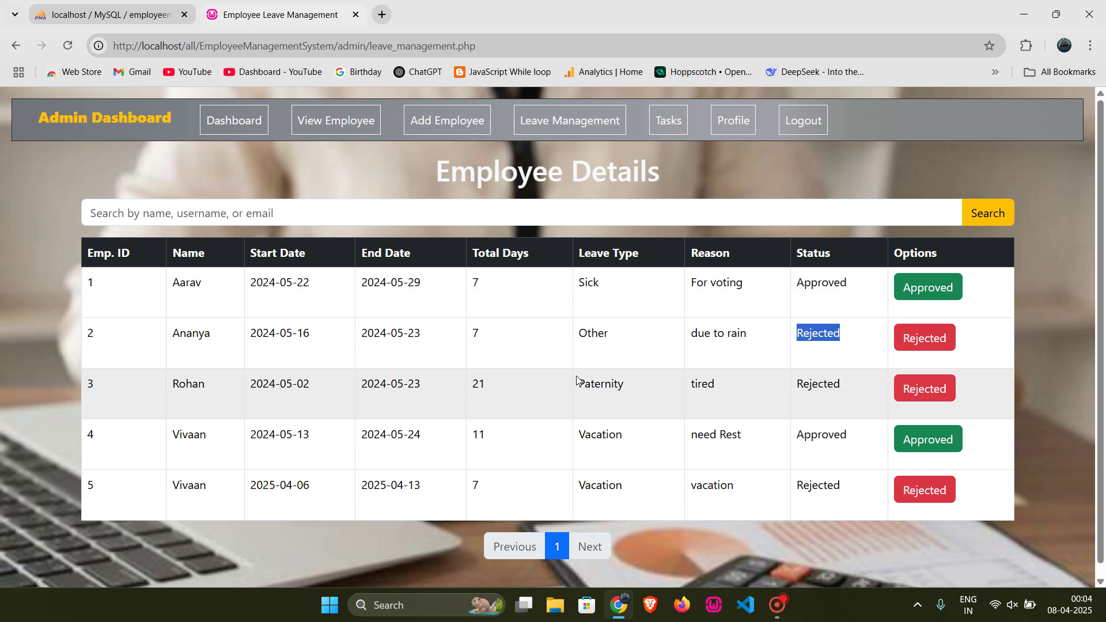
pyautogui.click(676, 131)
pyautogui.scroll(-2, 486, 354)
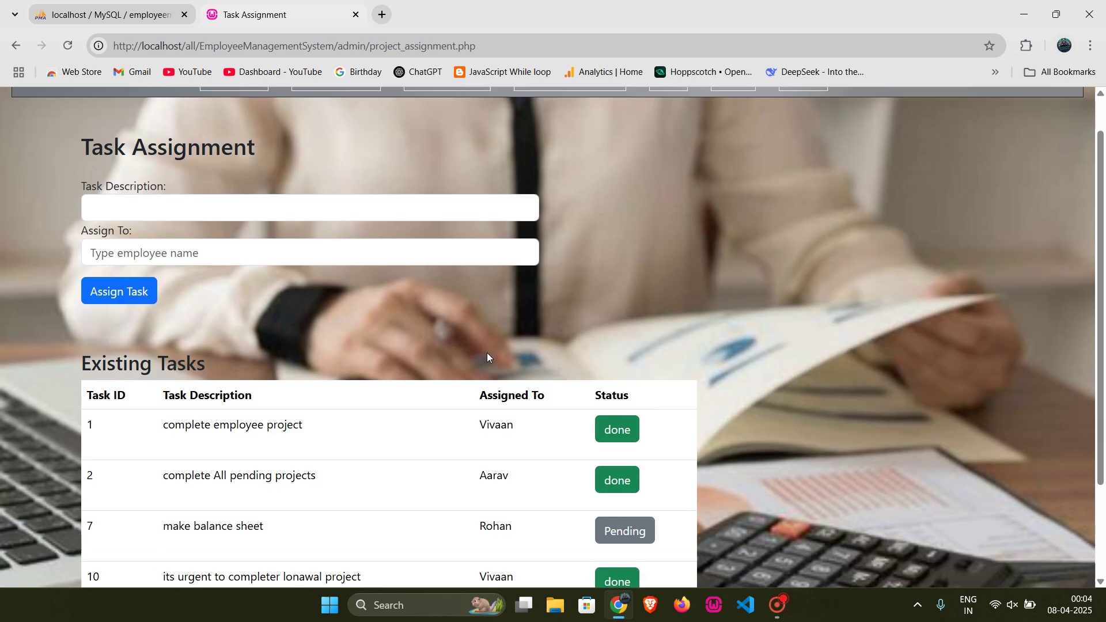
pyautogui.scroll(-2, 486, 357)
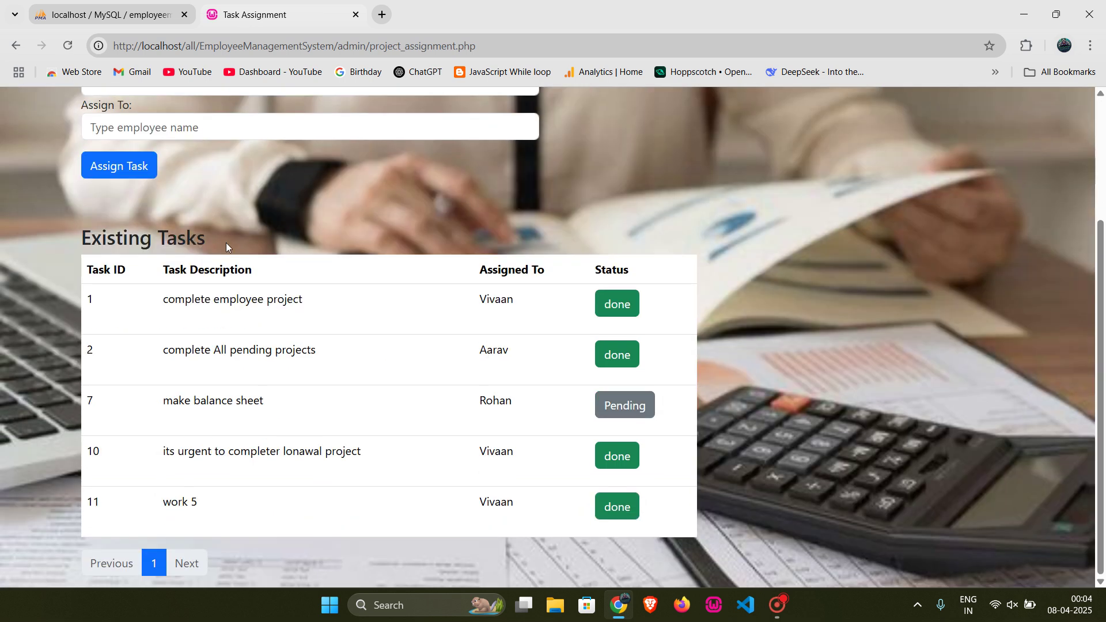
pyautogui.scroll(2, 225, 243)
pyautogui.click(172, 181)
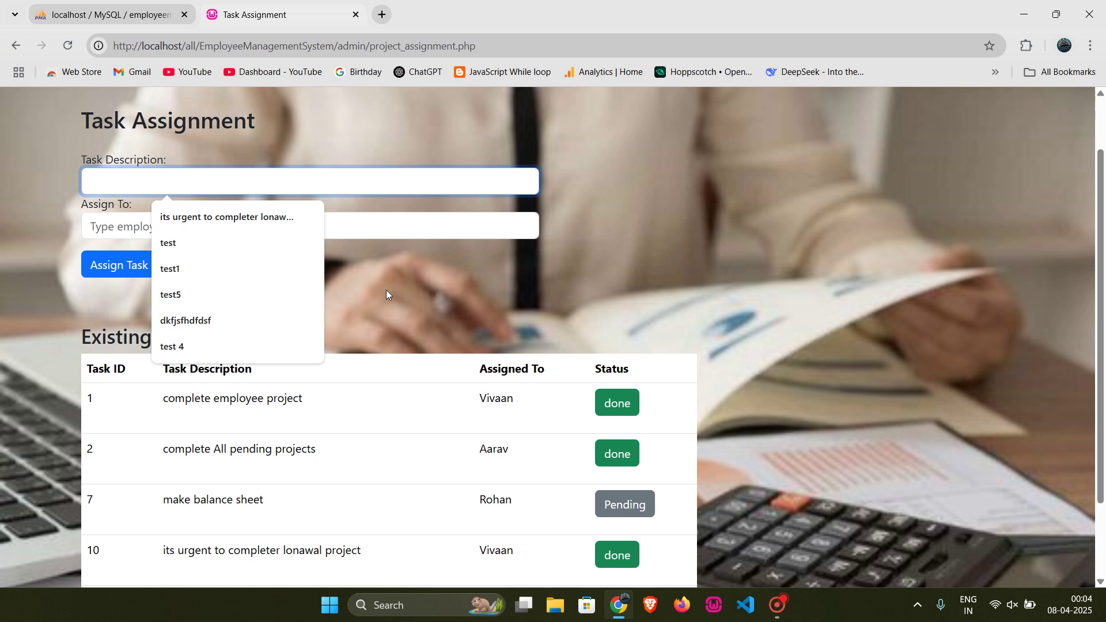
pyautogui.scroll(-2, 386, 289)
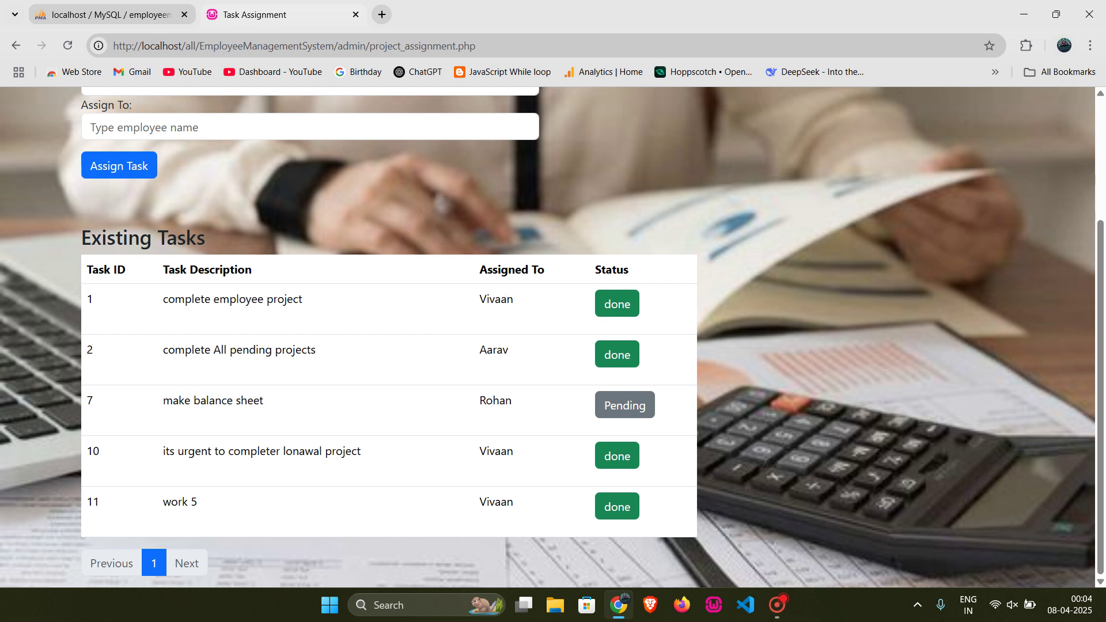
pyautogui.doubleClick(496, 299)
pyautogui.click(544, 316)
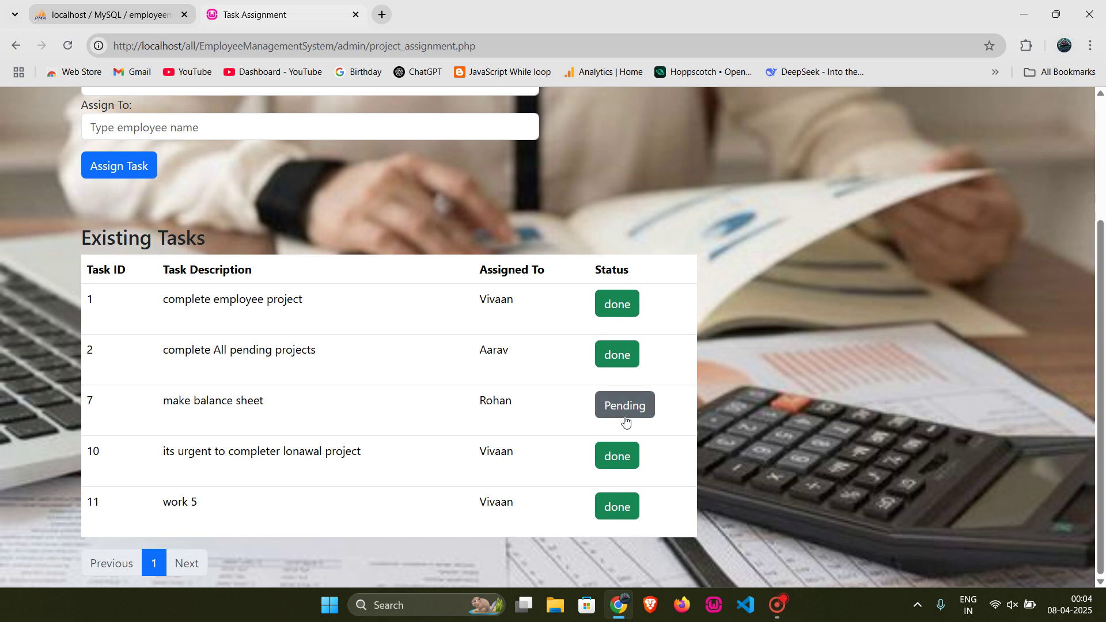
pyautogui.scroll(3, 440, 432)
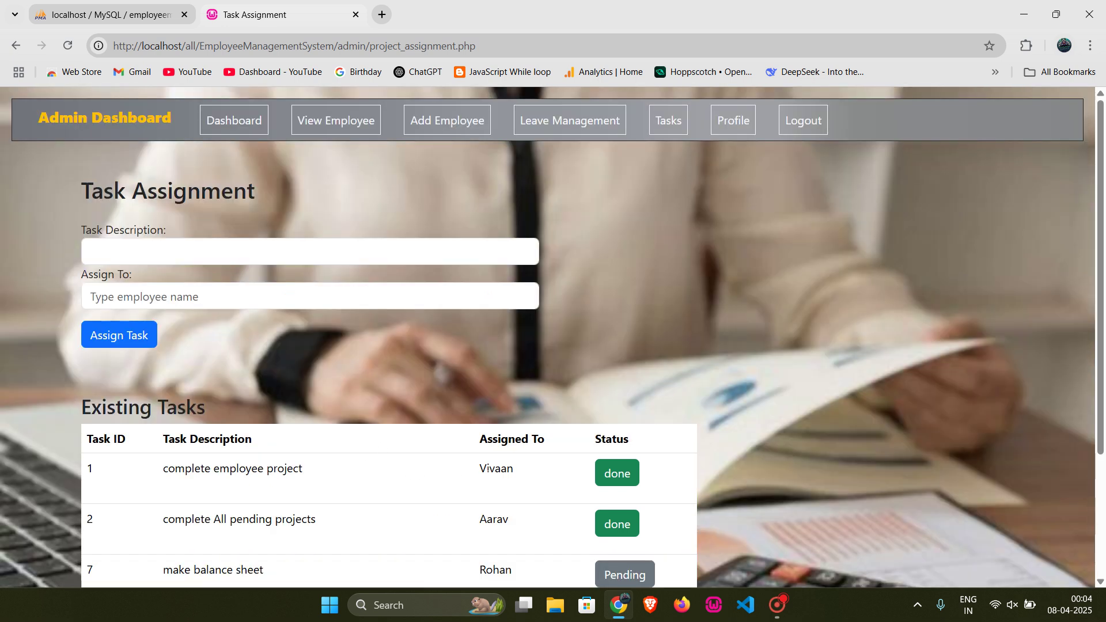
pyautogui.doubleClick(488, 467)
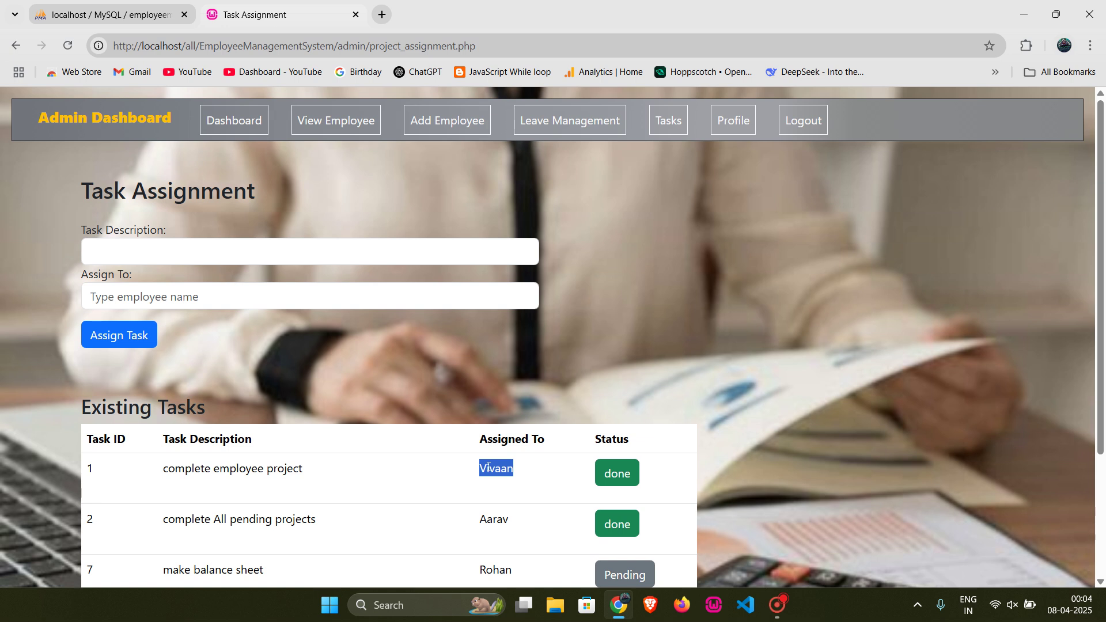
# Step: Assign a new task 'test task 1' to the employee who owns tasks 1, 10 and 11
pyautogui.click(246, 258)
pyautogui.write('test')
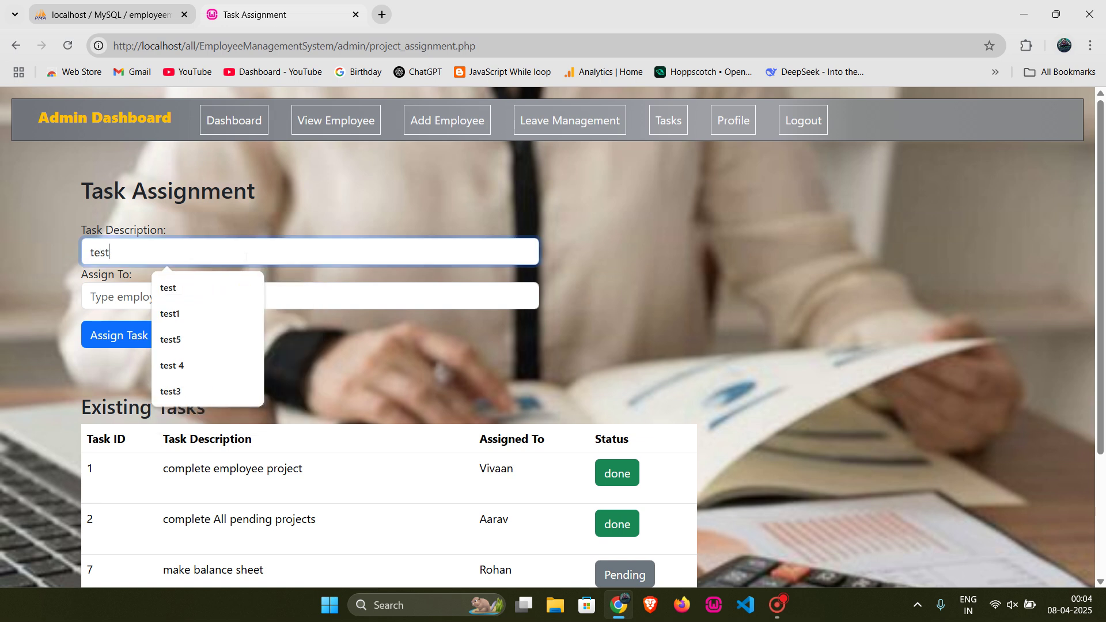
pyautogui.write(' tak')
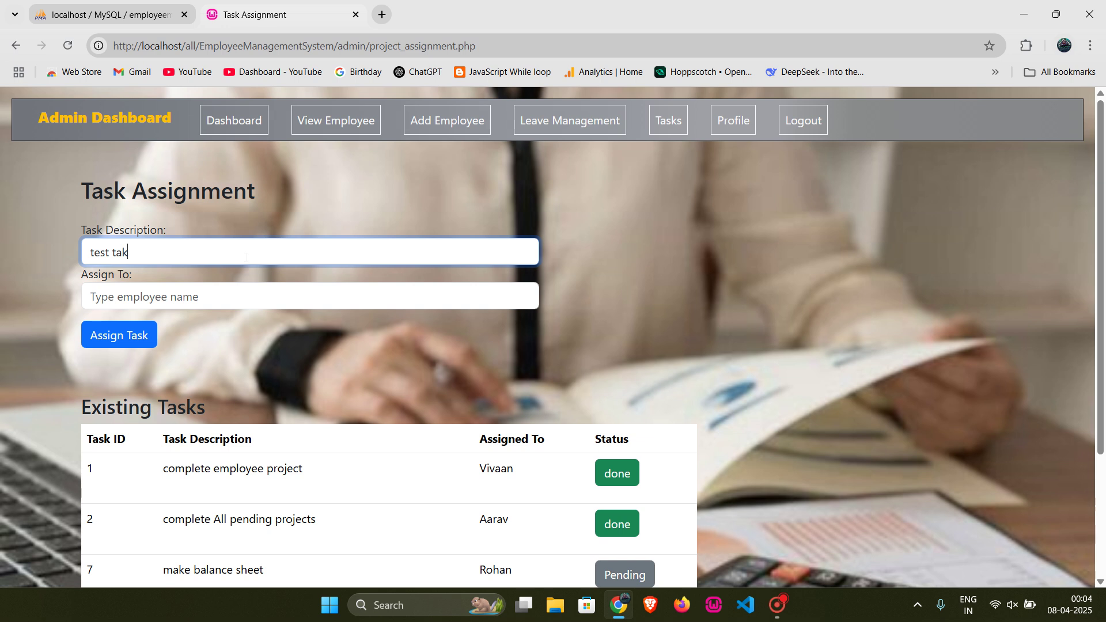
pyautogui.press('BackSpace')
pyautogui.write('sk 1')
pyautogui.click(253, 294)
pyautogui.click(184, 328)
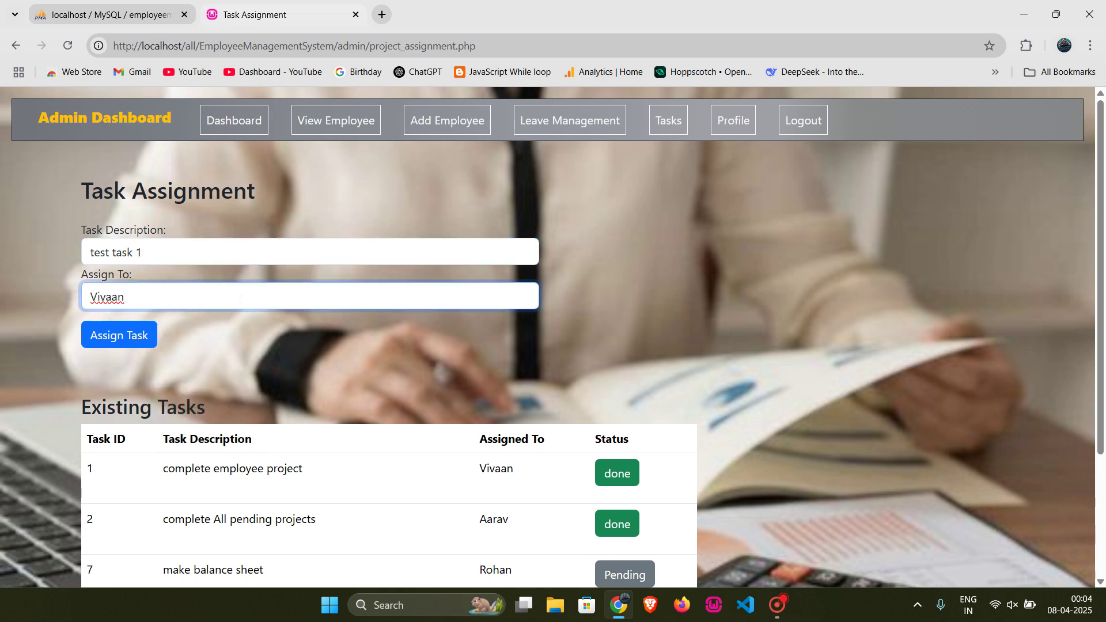
pyautogui.click(152, 339)
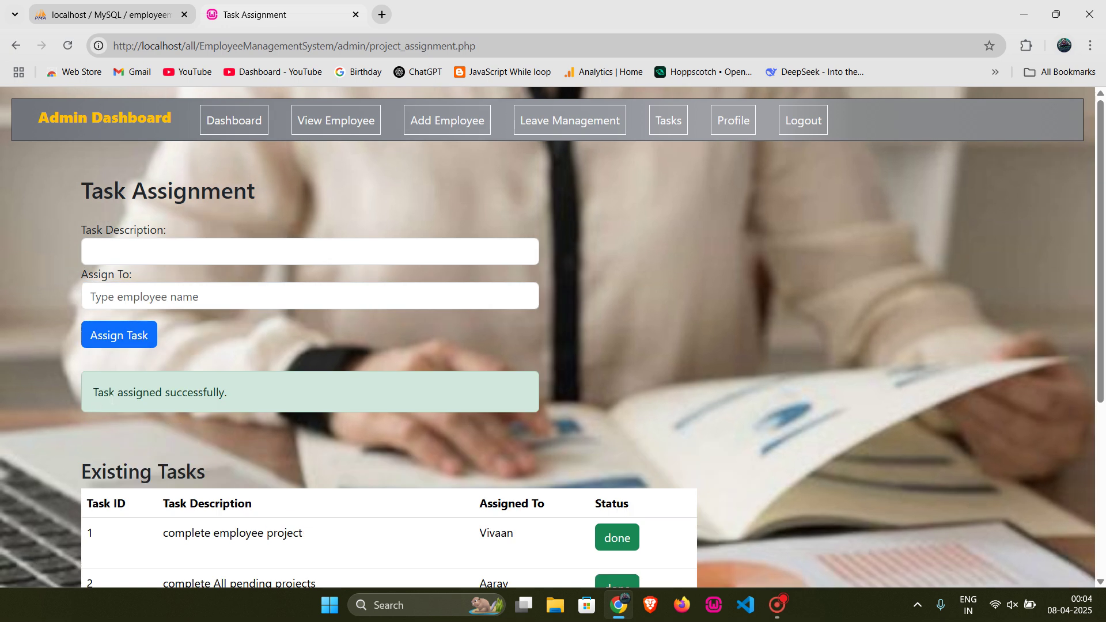
# Step: Confirm row 12 of Existing Tasks shows 'test task 1' with its assignee, Pending
pyautogui.scroll(-5, 251, 409)
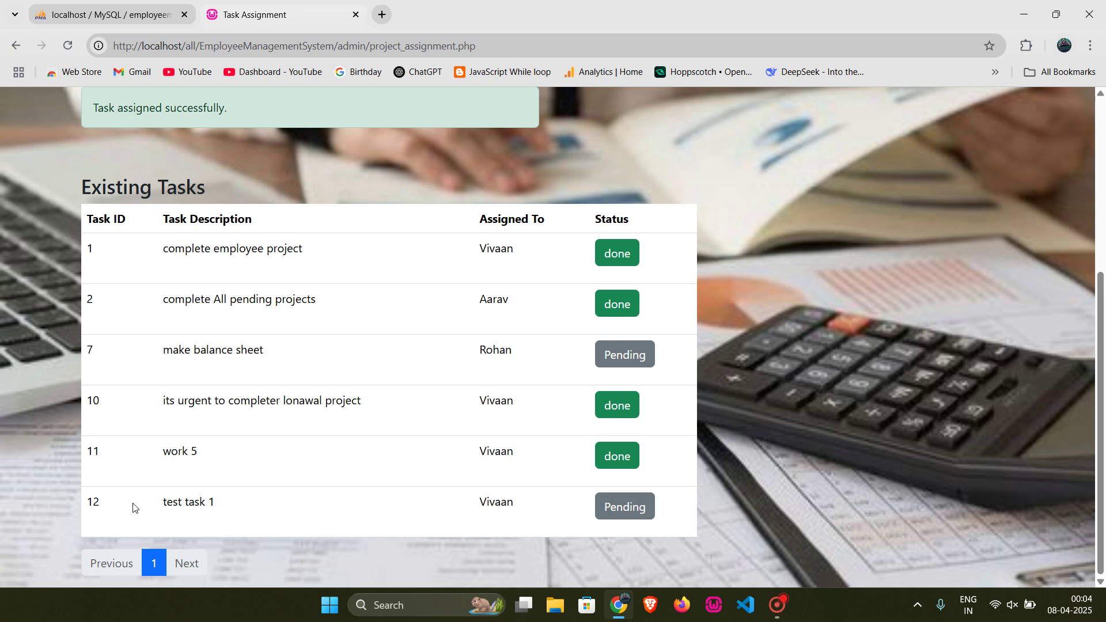
pyautogui.moveTo(164, 502); pyautogui.dragTo(297, 501)
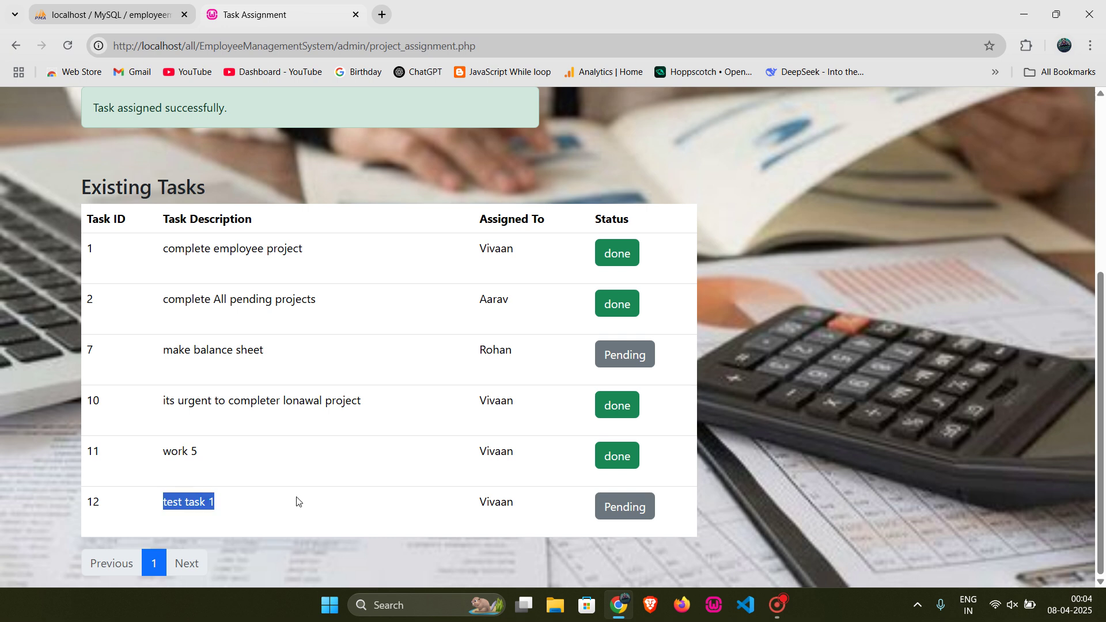
pyautogui.click(297, 501)
pyautogui.moveTo(475, 502); pyautogui.dragTo(514, 502)
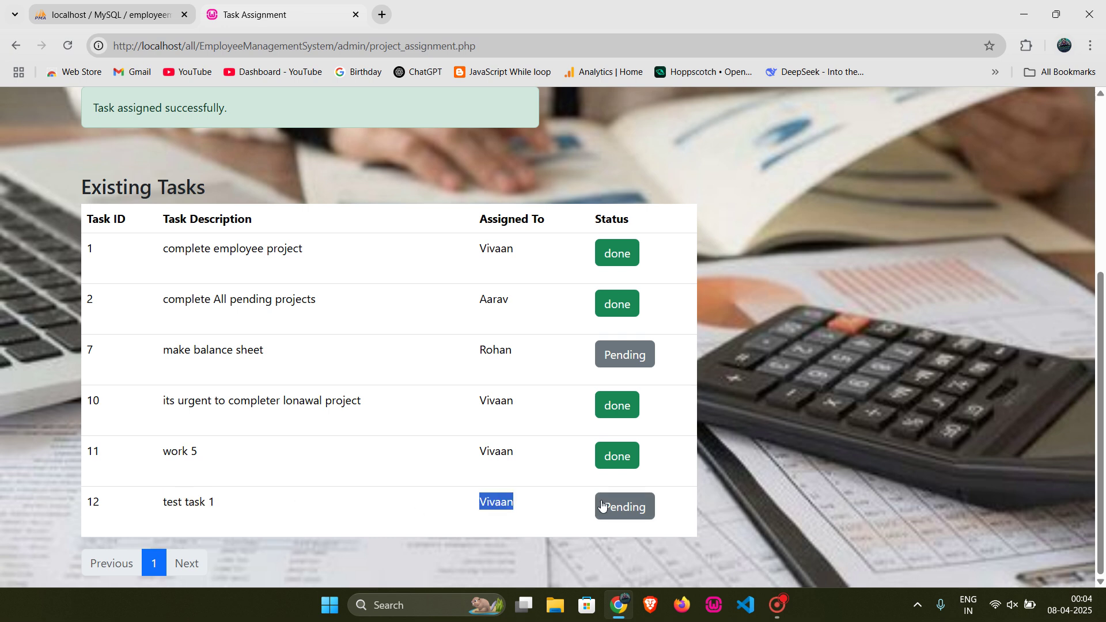
pyautogui.click(400, 499)
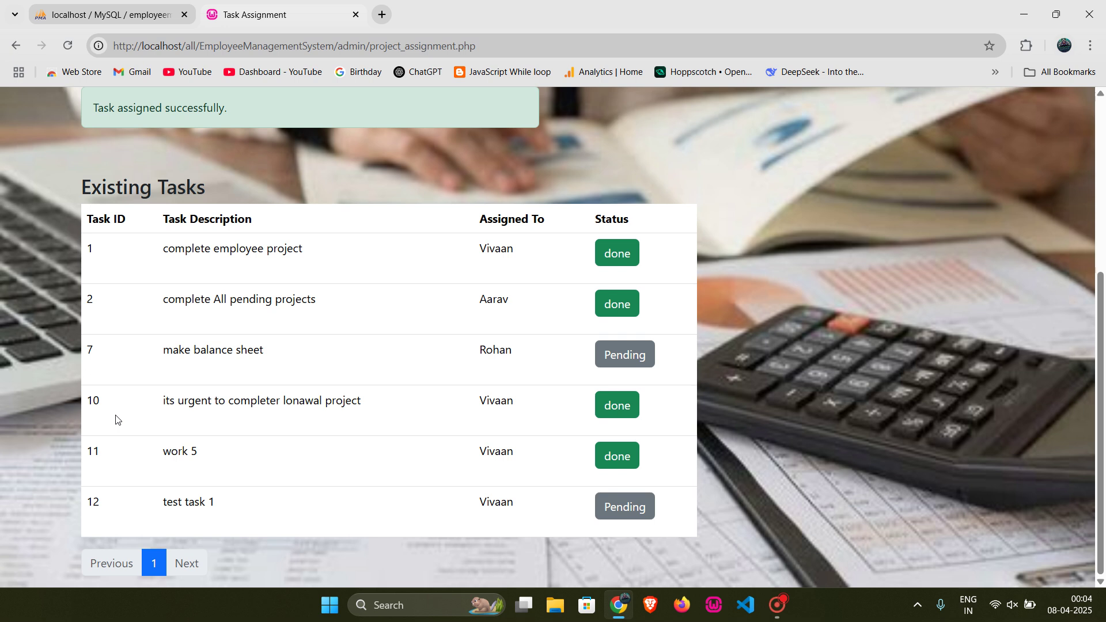
pyautogui.scroll(5, 115, 420)
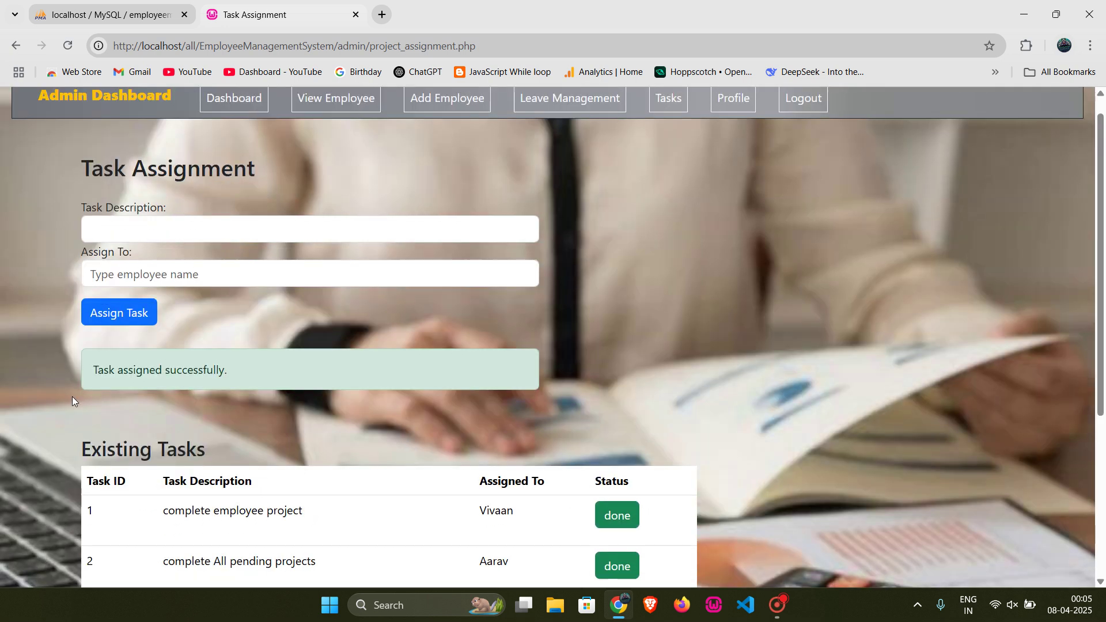
pyautogui.scroll(-5, 223, 384)
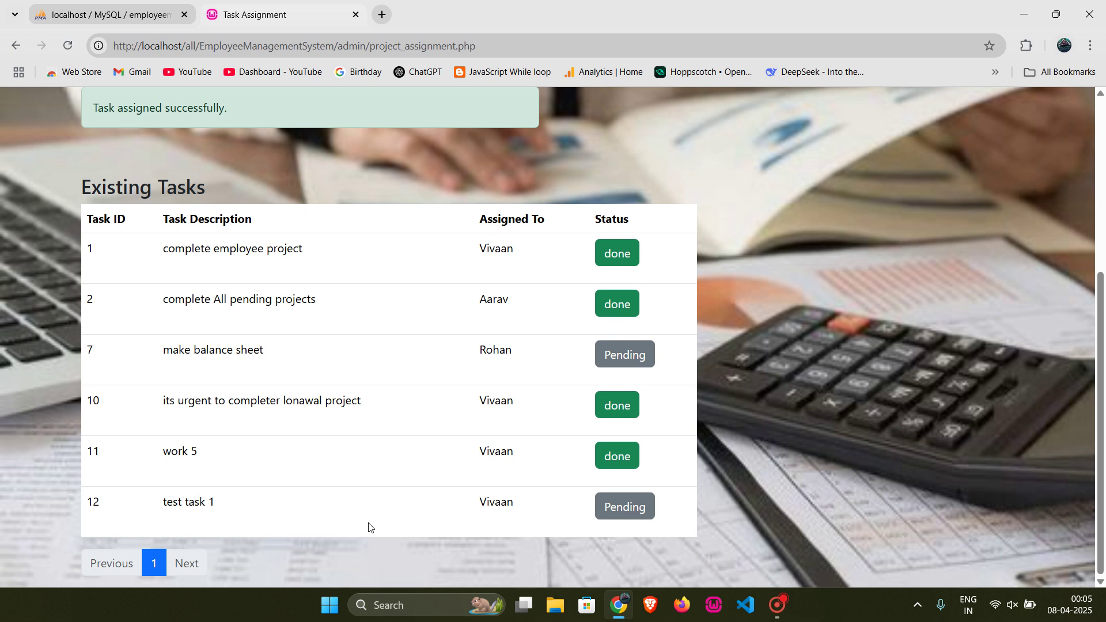
pyautogui.doubleClick(506, 503)
pyautogui.scroll(5, 717, 344)
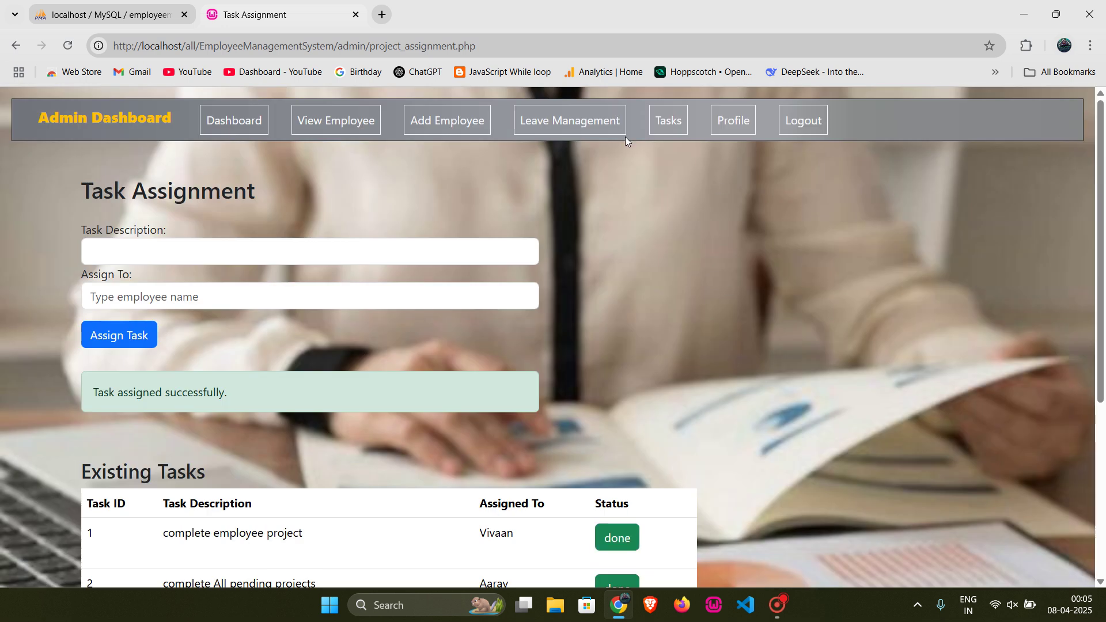
# Step: Visit Leave Management and the admin Profile editor without changes, returning to the Dashboard
pyautogui.click(586, 122)
pyautogui.scroll(-1, 444, 359)
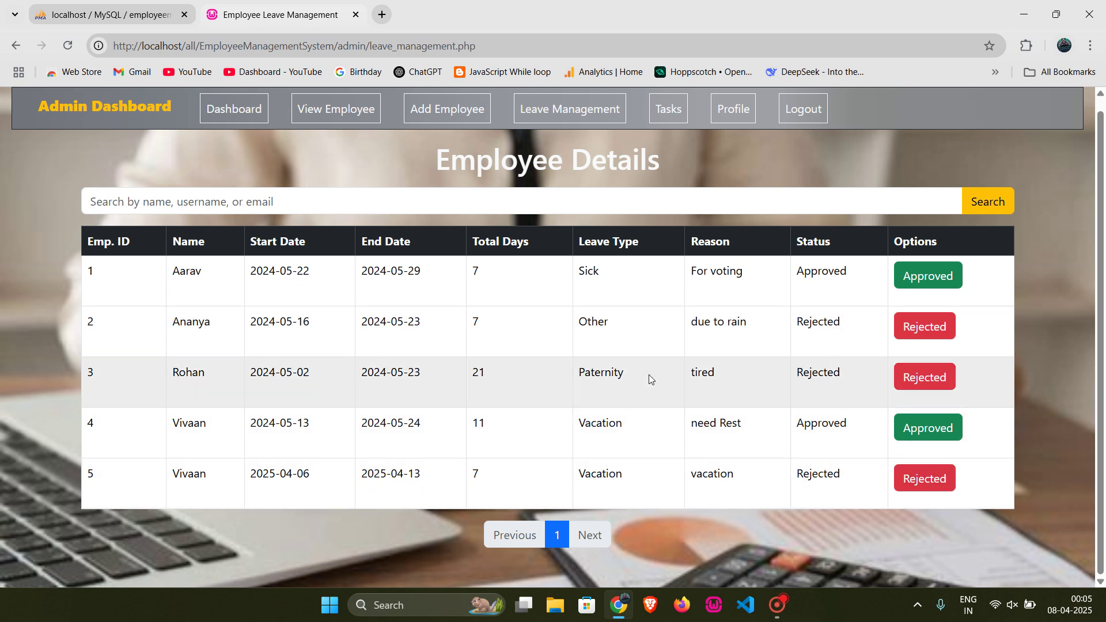
pyautogui.click(720, 120)
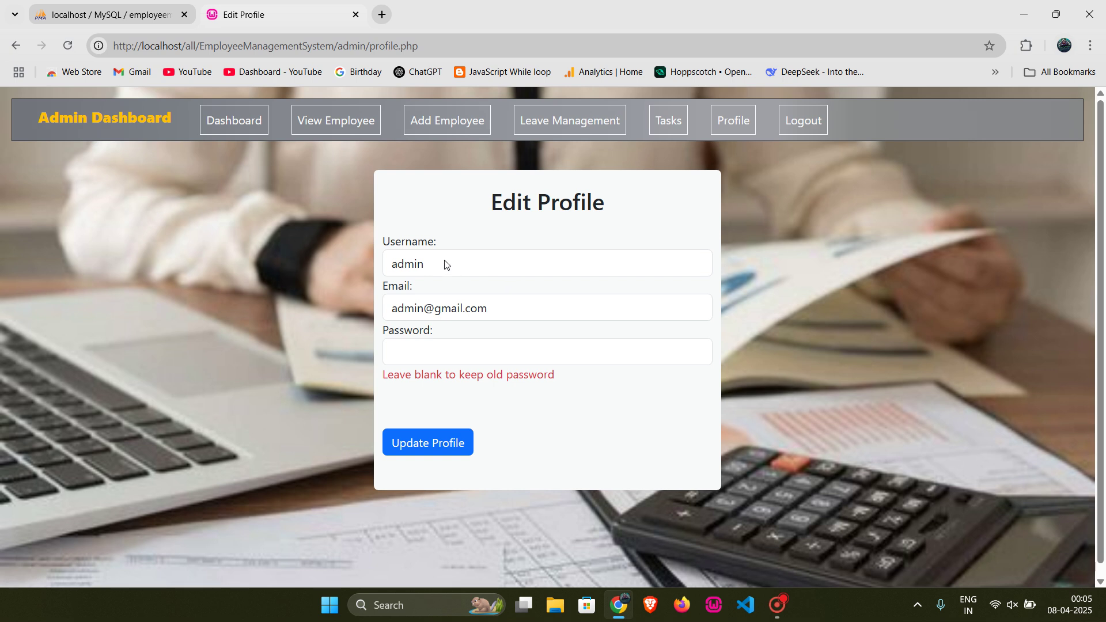
pyautogui.click(499, 312)
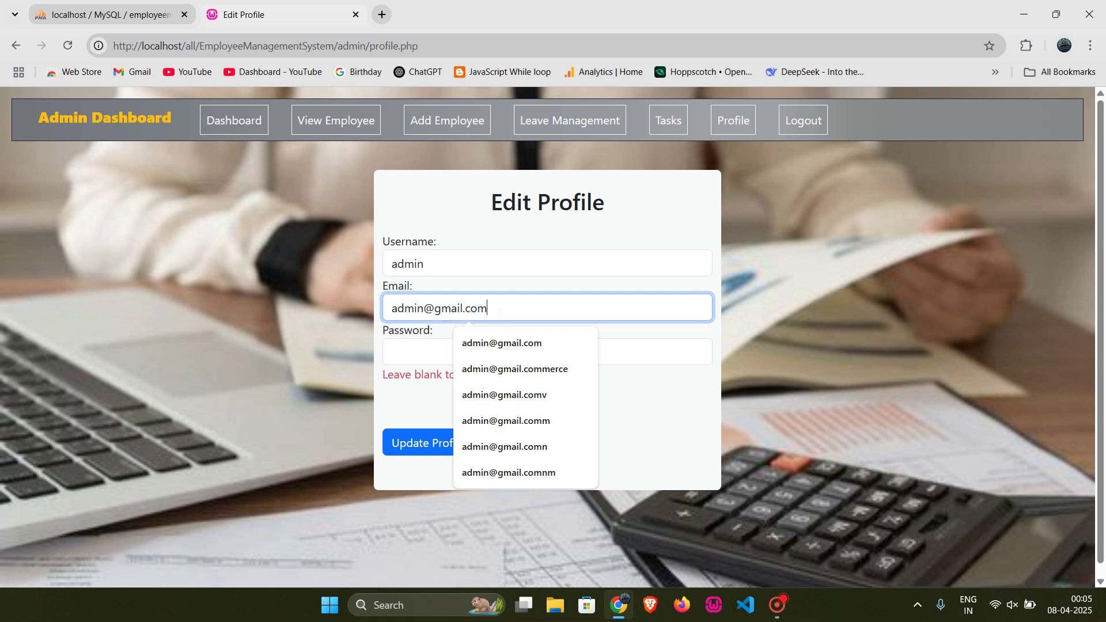
pyautogui.click(422, 353)
pyautogui.click(570, 408)
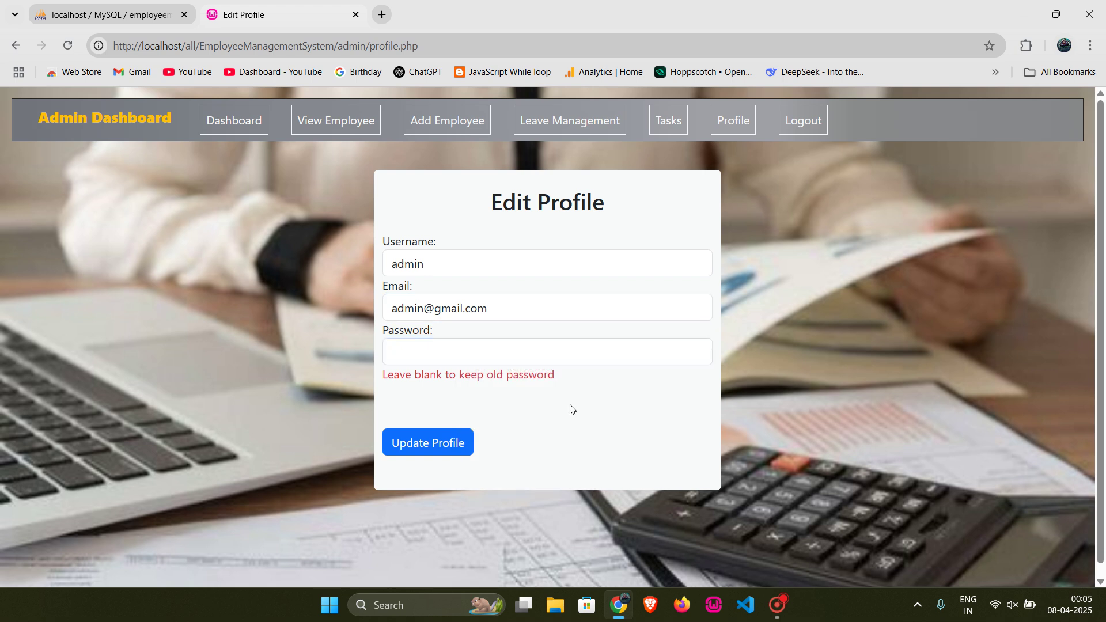
pyautogui.click(234, 120)
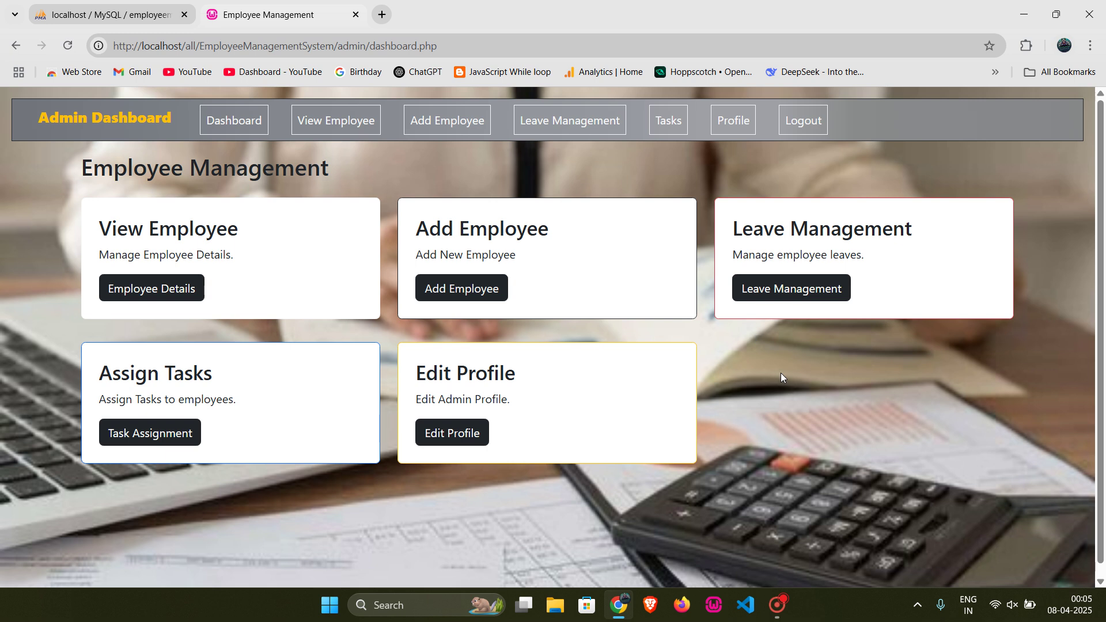
# Step: Preview the dashboard in DevTools' mobile view and toggle its hamburger menu, then close DevTools and log out
pyautogui.hotkey('ctrl', 'shift', 'i')
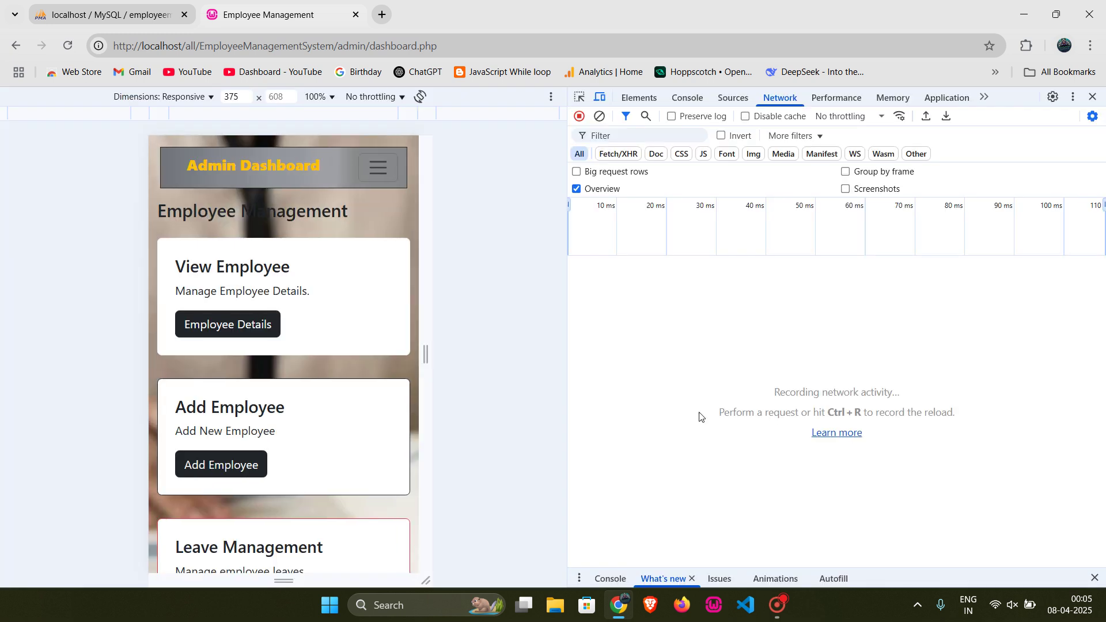
pyautogui.scroll(-3, 304, 286)
pyautogui.scroll(-3, 304, 286)
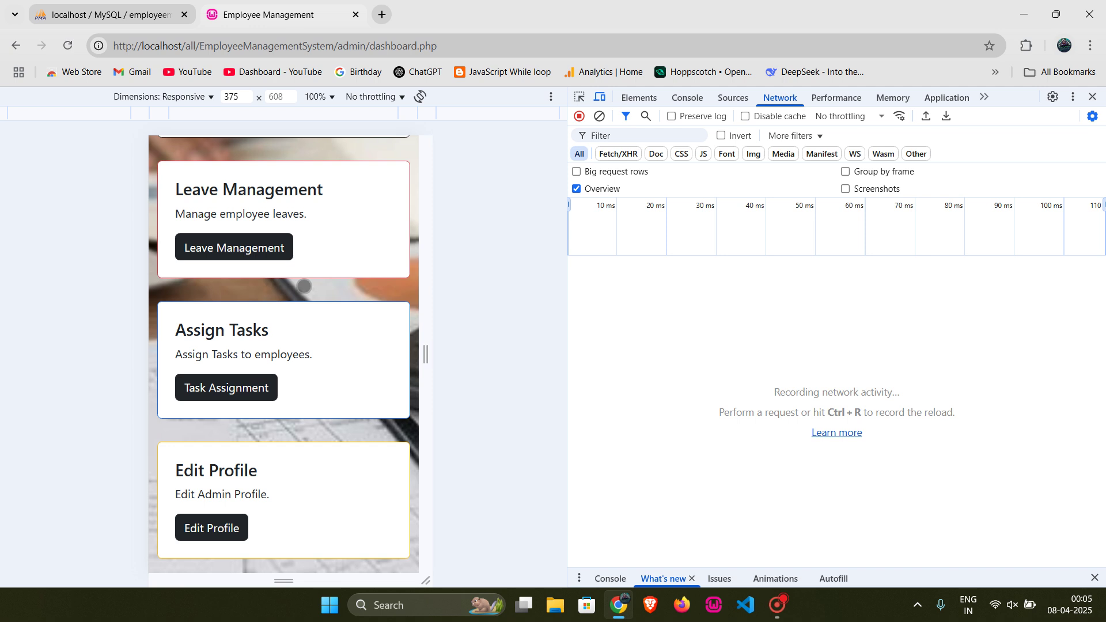
pyautogui.scroll(6, 316, 264)
pyautogui.click(383, 174)
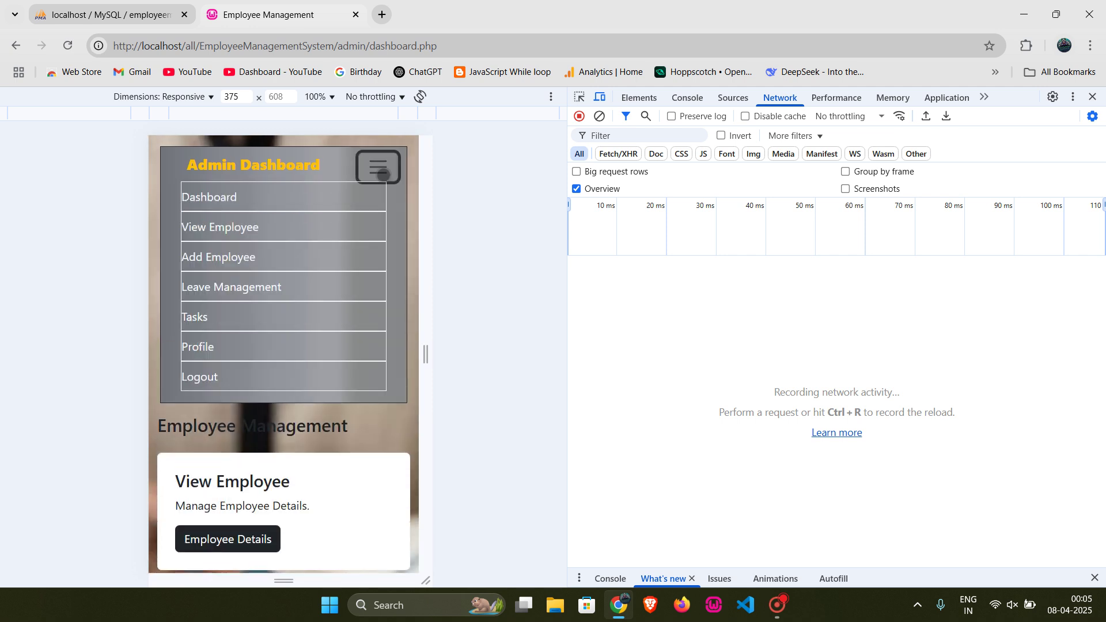
pyautogui.click(382, 174)
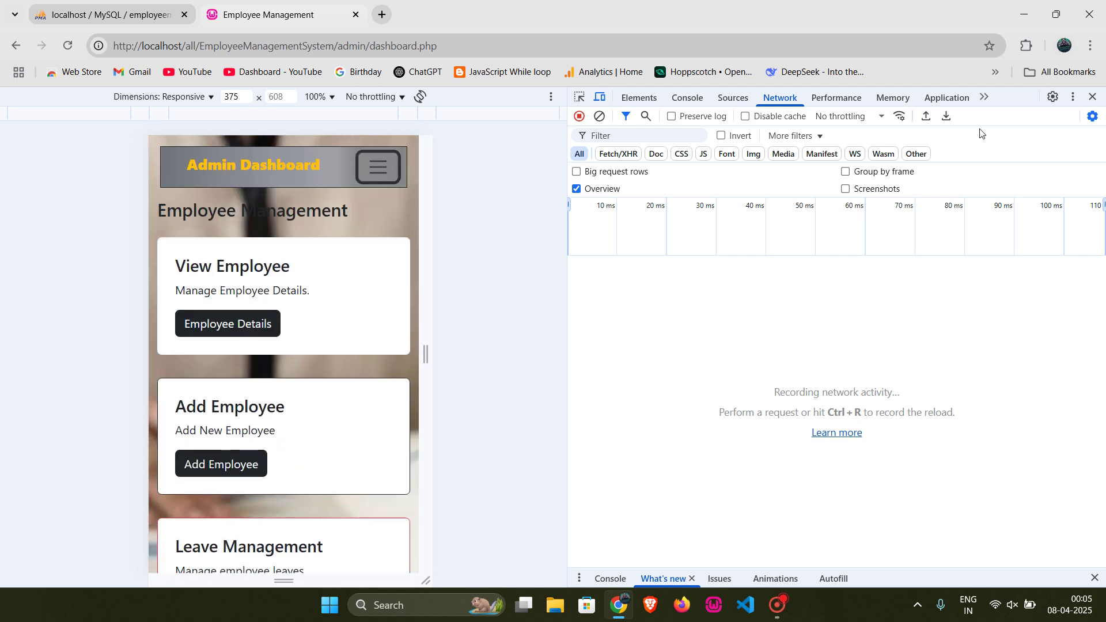
pyautogui.click(1093, 96)
pyautogui.click(799, 121)
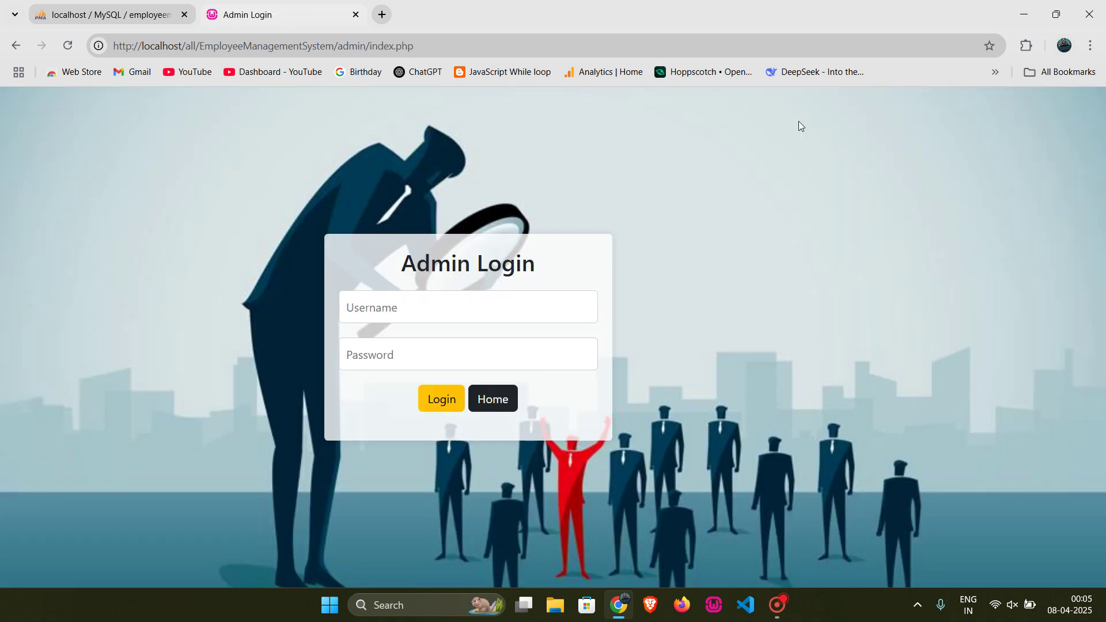
# Step: Log in on the Employee login page with the employee's username and password
pyautogui.click(510, 399)
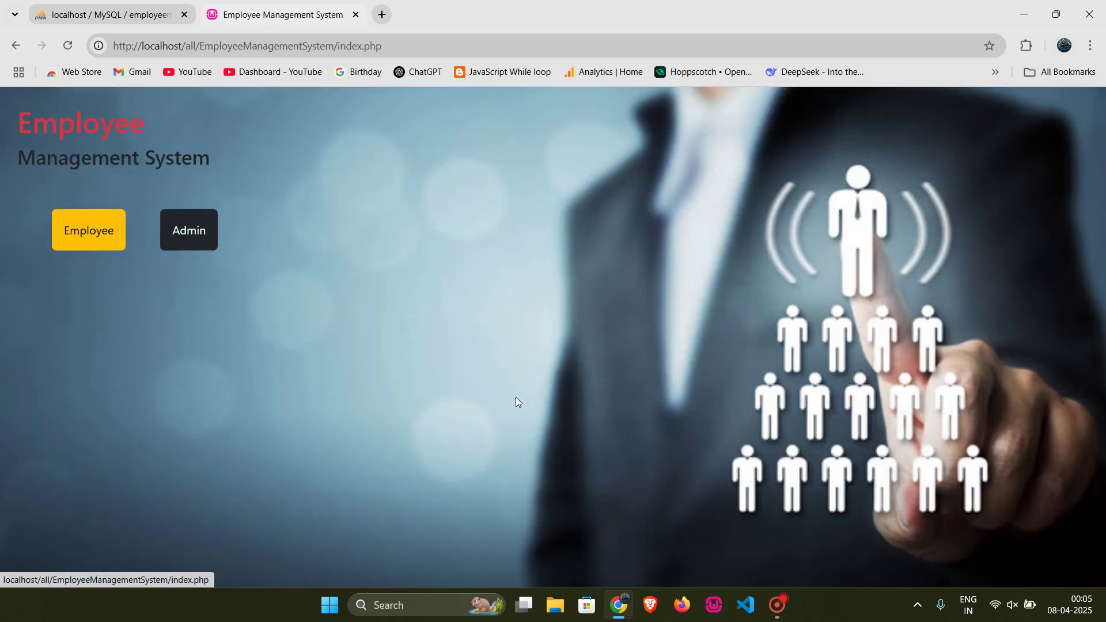
pyautogui.click(115, 241)
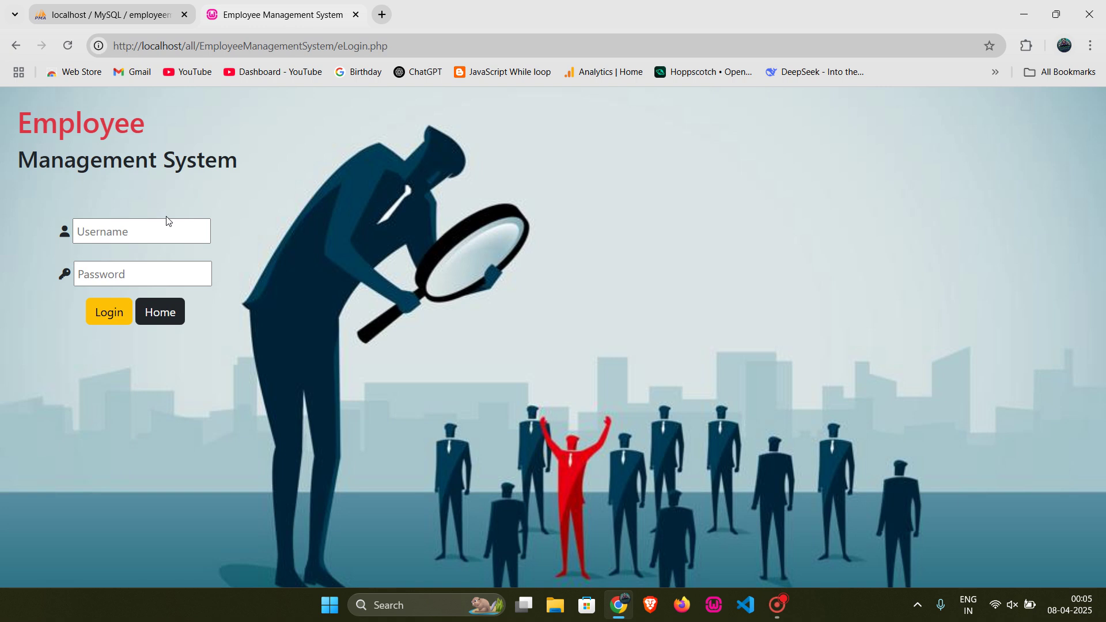
pyautogui.click(157, 235)
pyautogui.write('vi')
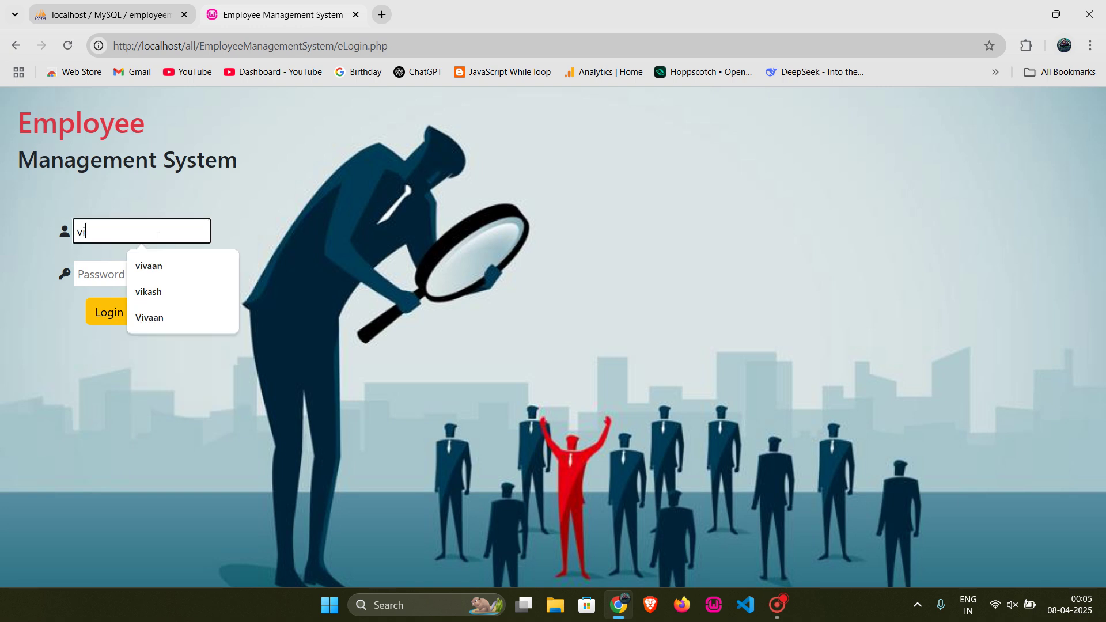
pyautogui.write('vaan')
pyautogui.press('Tab')
pyautogui.write('123')
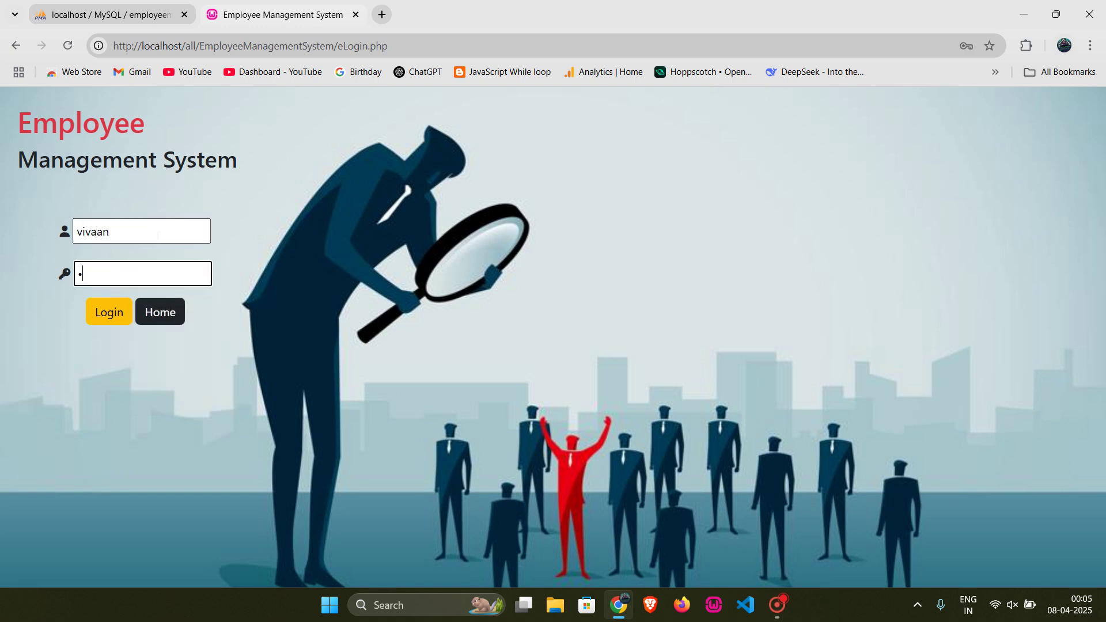
pyautogui.press('Return')
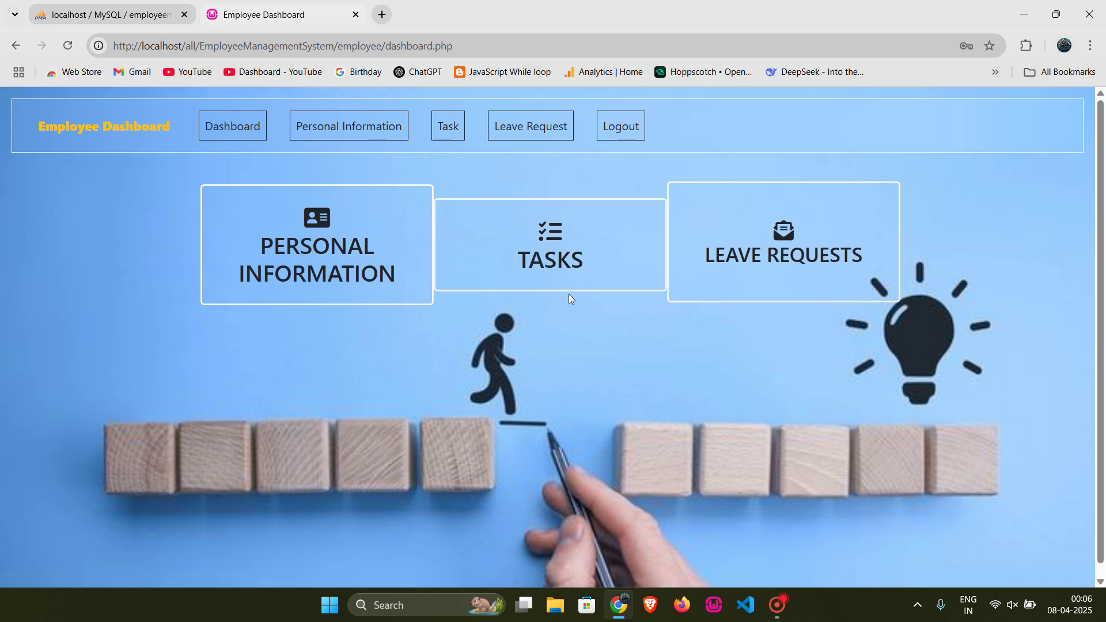
# Step: Mark 'test task 1' as Done so all four tasks show Completed, then go to Leave Request
pyautogui.click(349, 286)
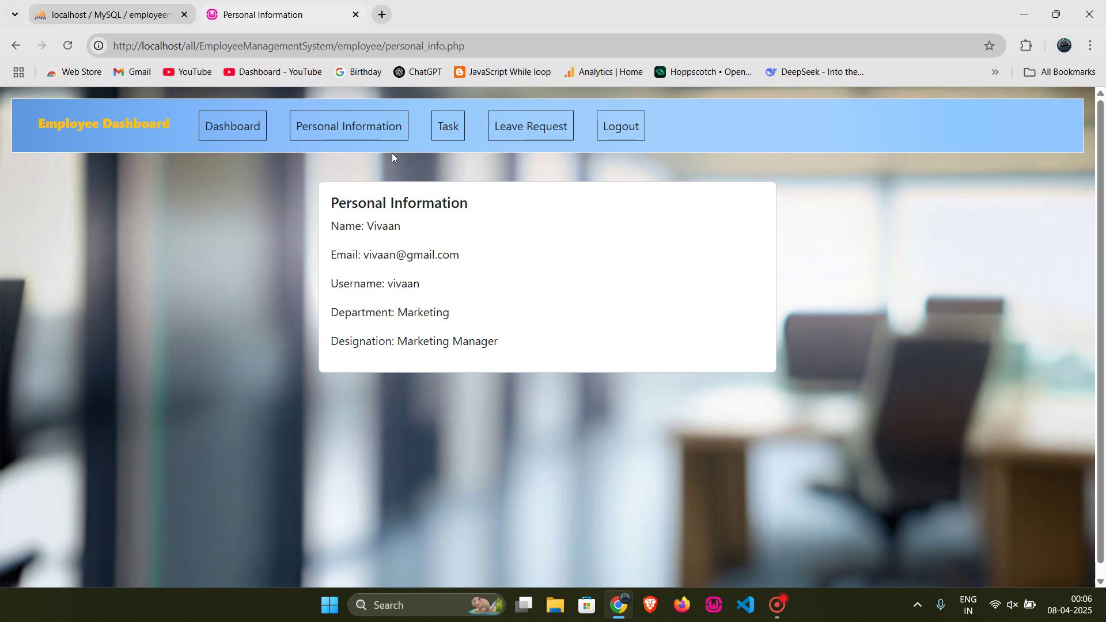
pyautogui.click(455, 132)
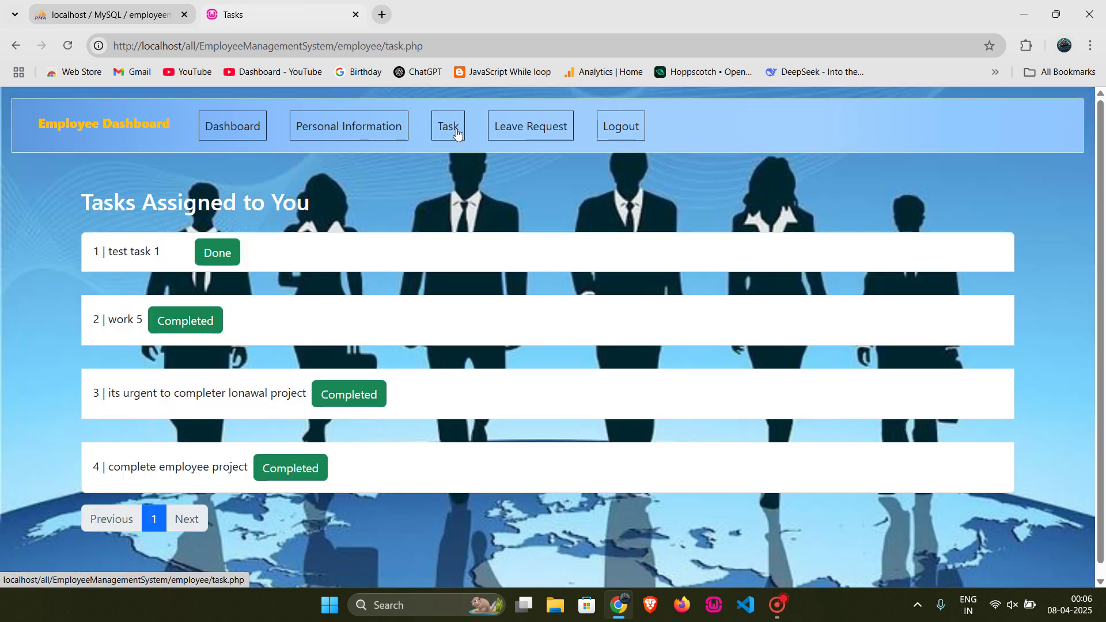
pyautogui.scroll(-1, 323, 351)
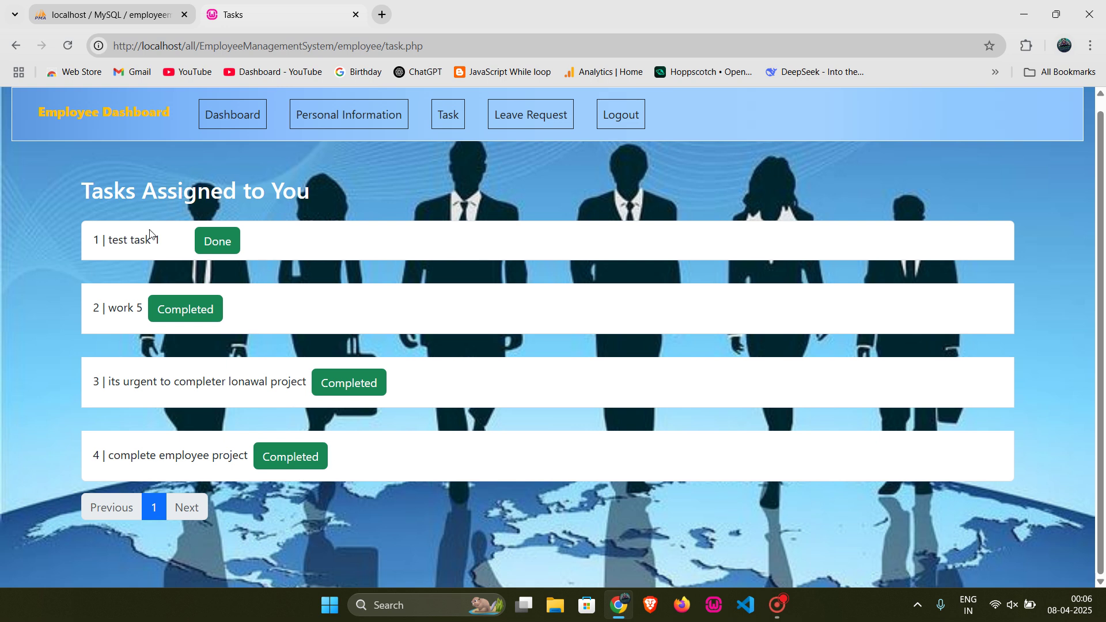
pyautogui.moveTo(161, 240); pyautogui.dragTo(112, 239)
pyautogui.click(123, 256)
pyautogui.moveTo(161, 239); pyautogui.dragTo(111, 242)
pyautogui.click(112, 242)
pyautogui.click(219, 241)
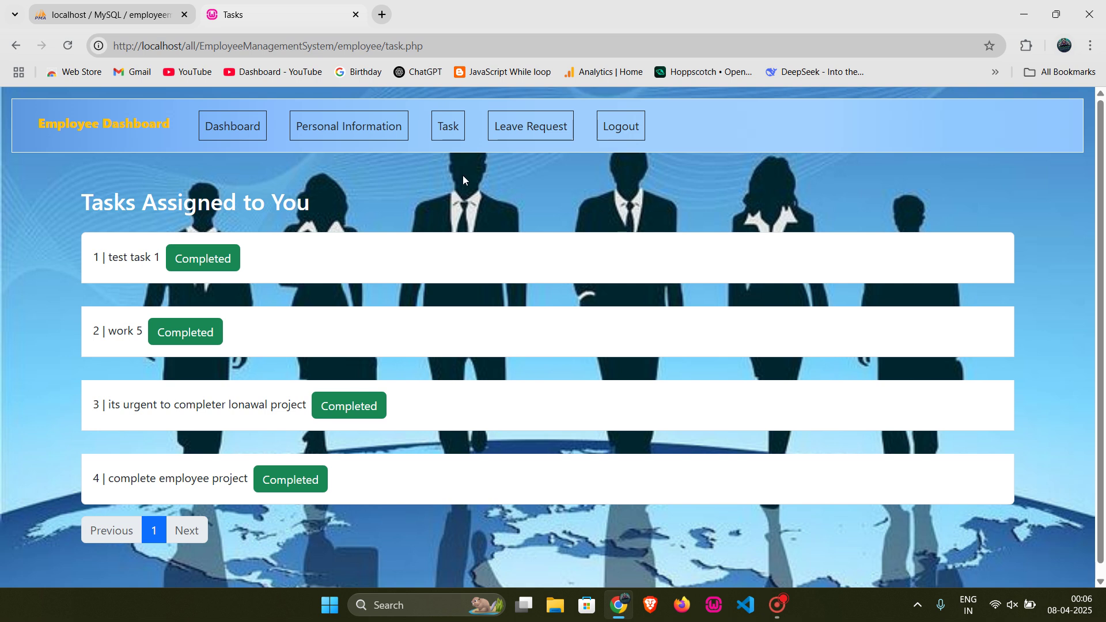
pyautogui.click(523, 127)
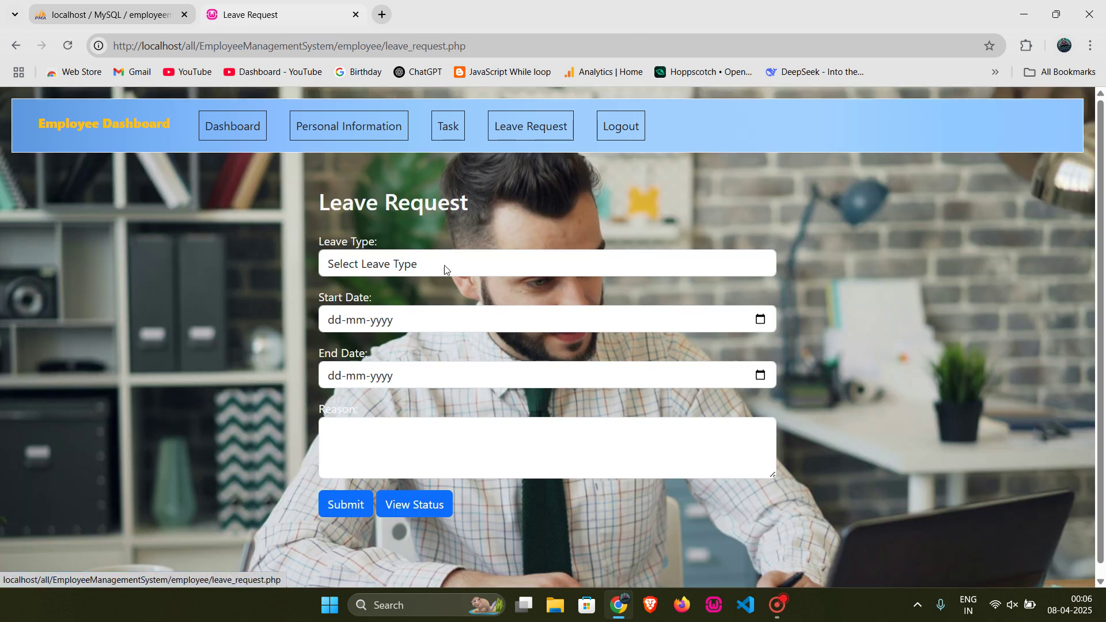
# Step: Fill in Vacation leave from 08-04-2025 to 11-04-2025 with reason 'leave request'
pyautogui.click(433, 270)
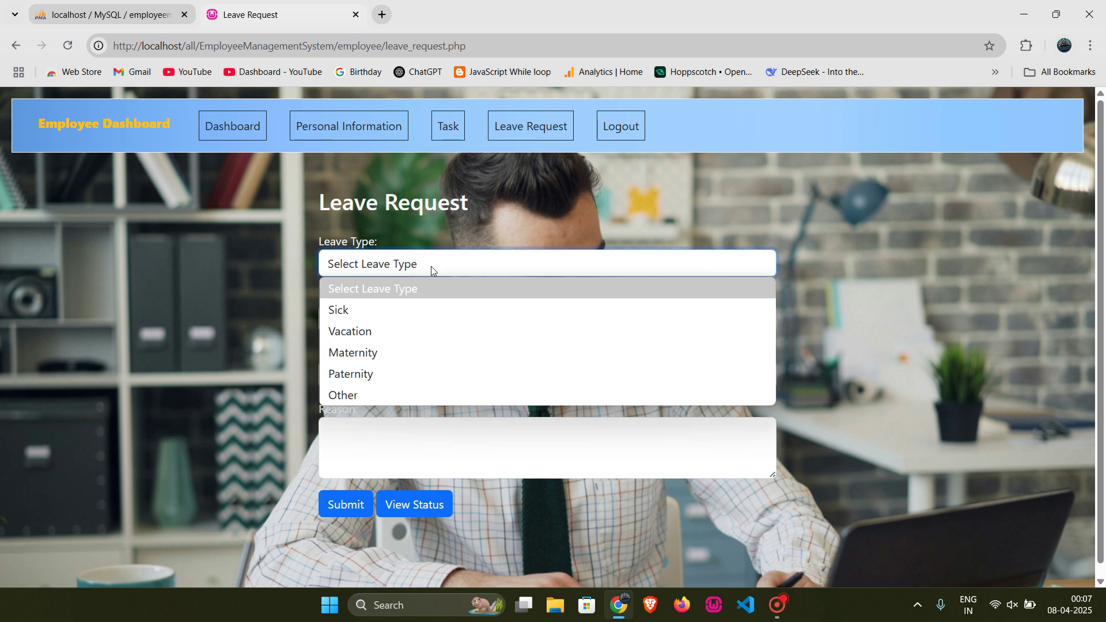
pyautogui.click(377, 332)
pyautogui.click(556, 319)
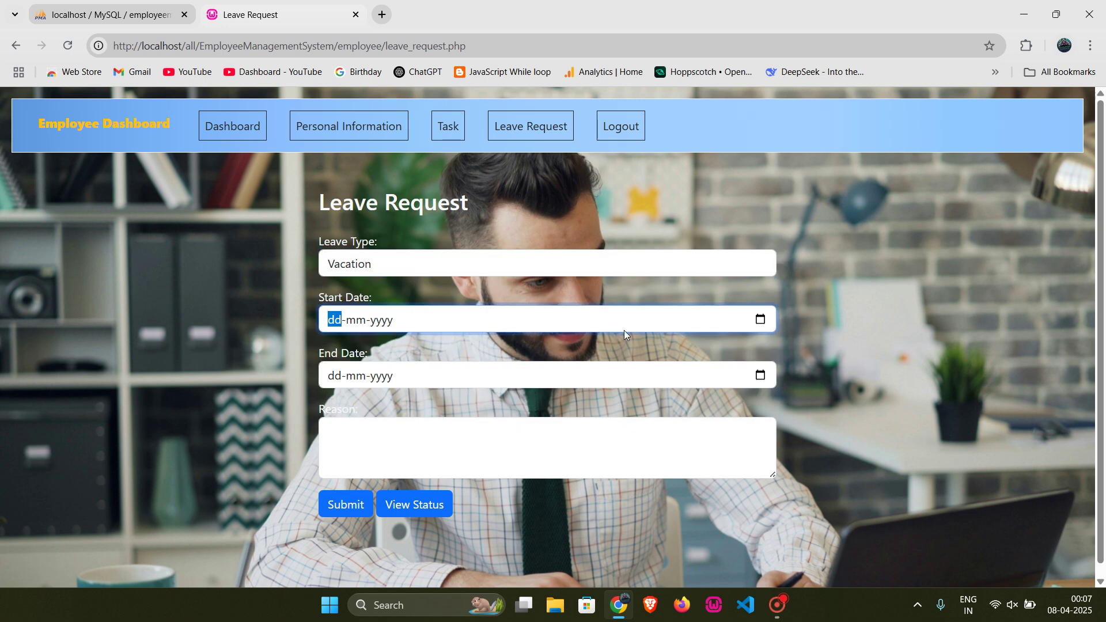
pyautogui.write('0804')
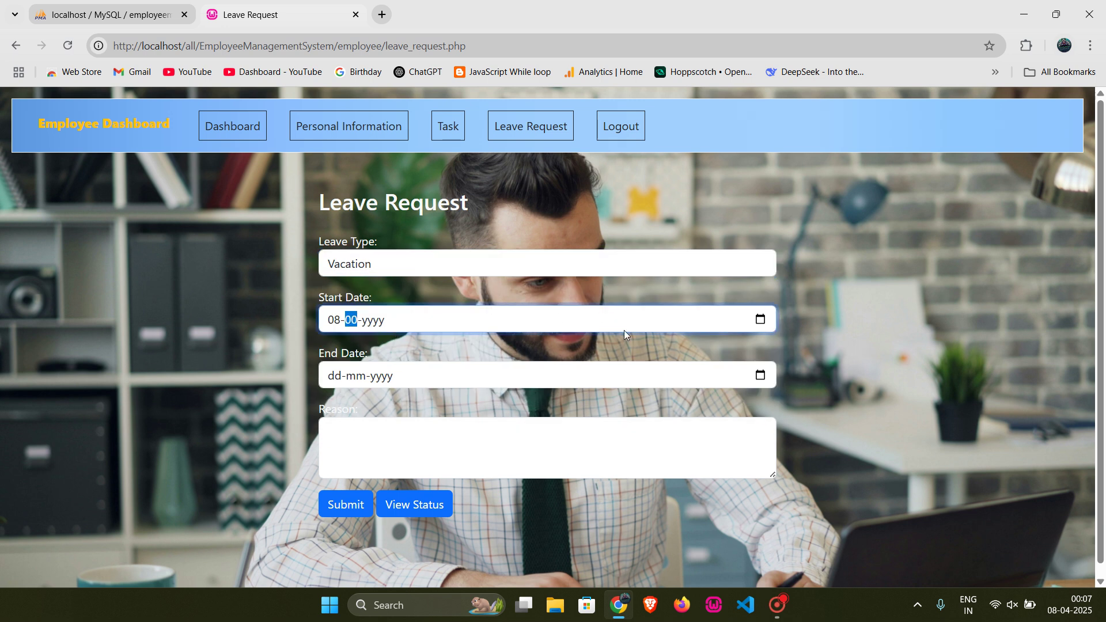
pyautogui.write('22520025')
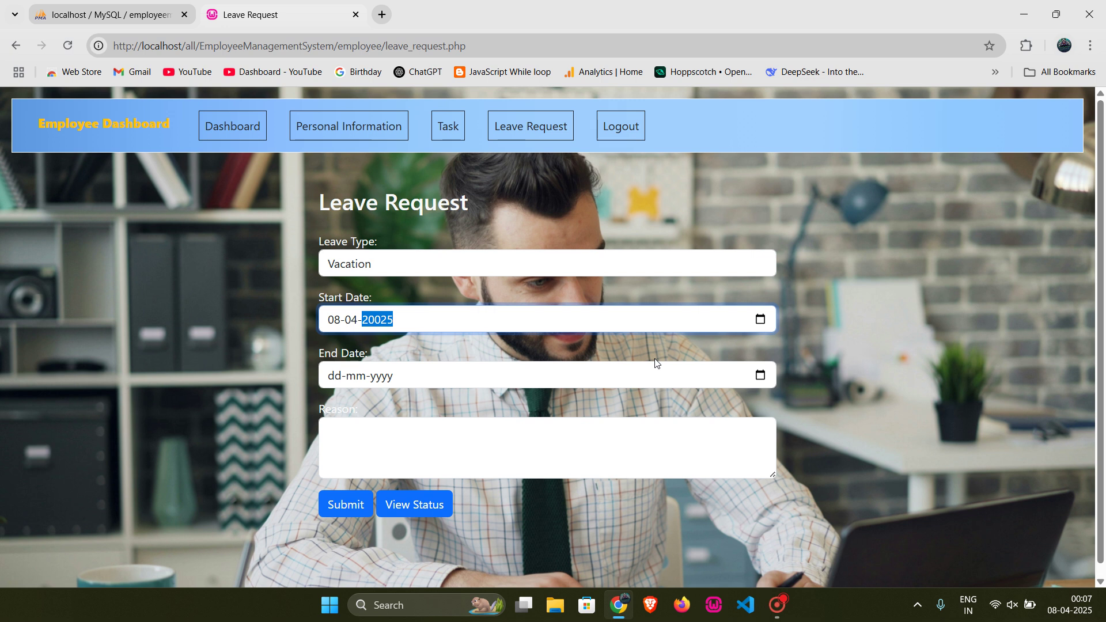
pyautogui.press('BackSpace')
pyautogui.write('2025')
pyautogui.click(821, 400)
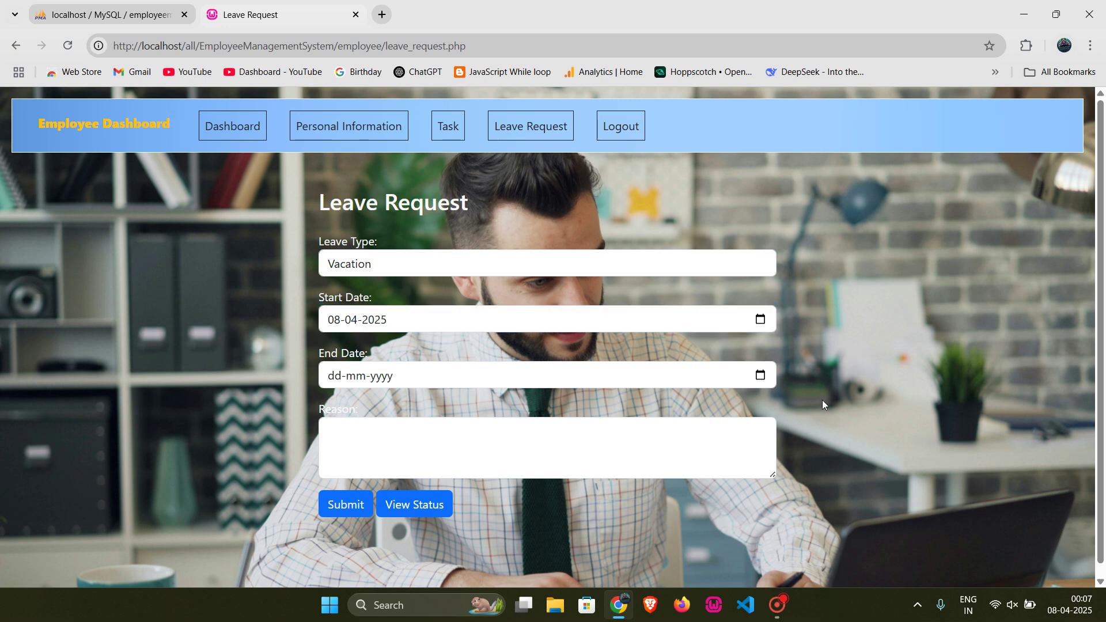
pyautogui.click(753, 380)
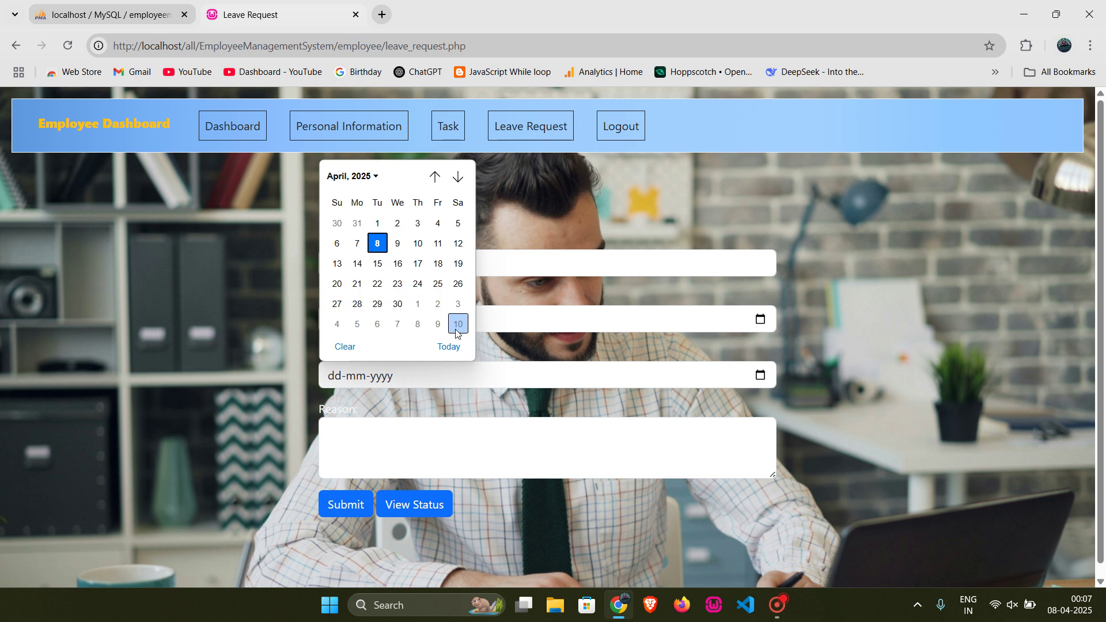
pyautogui.click(439, 253)
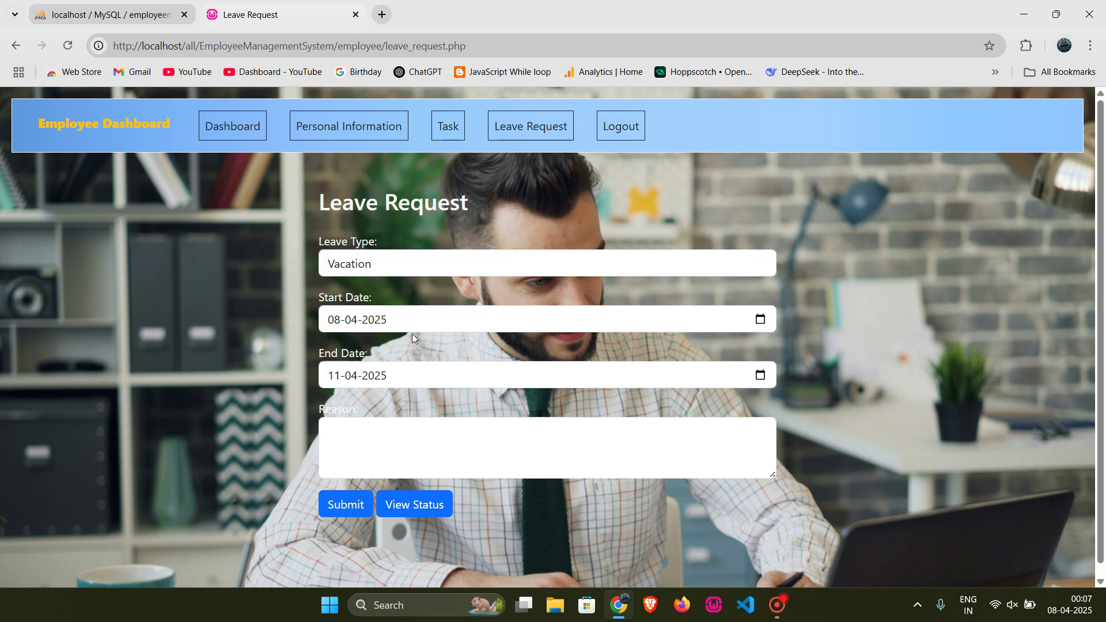
pyautogui.click(378, 450)
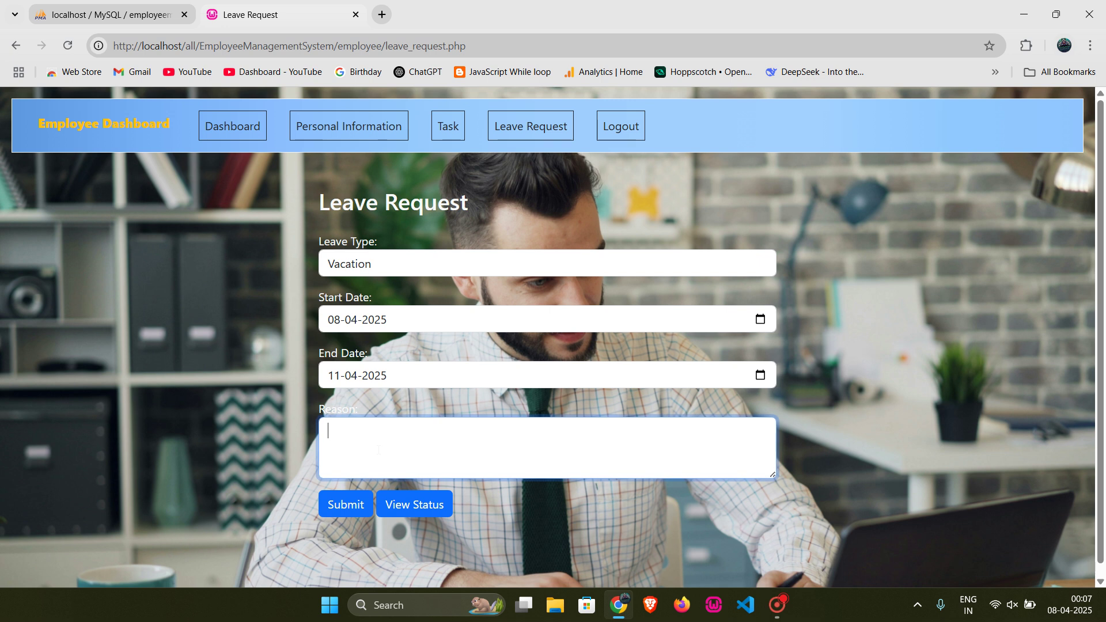
pyautogui.write('leave request')
# Step: Submit the vacation leave request and check its new 3-day Pending entry in Leave Status
pyautogui.click(350, 503)
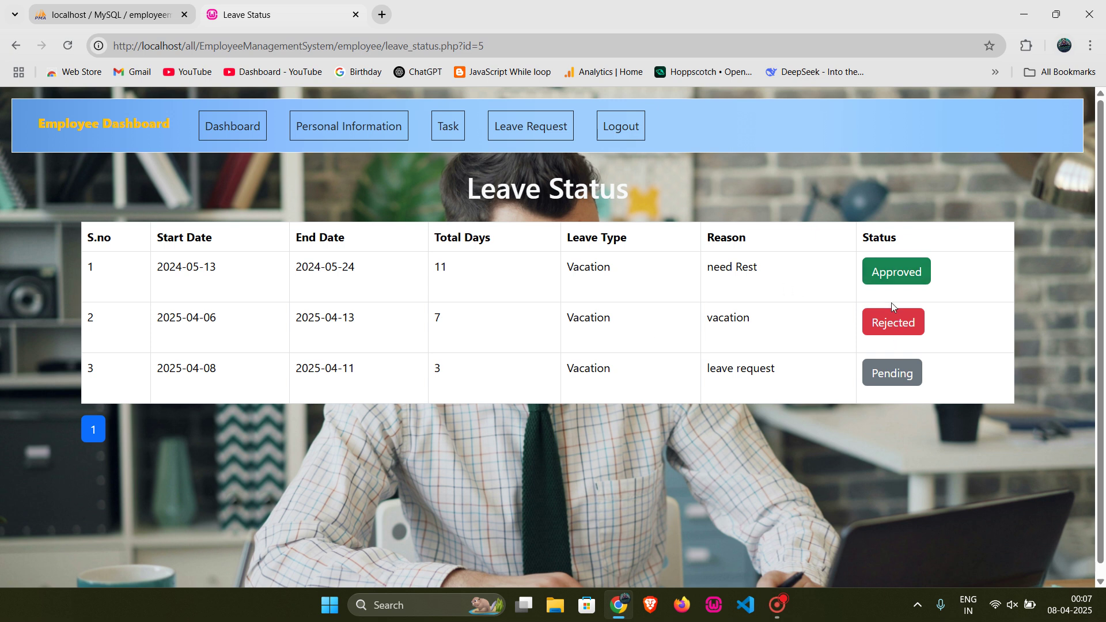
pyautogui.moveTo(776, 370); pyautogui.dragTo(700, 371)
pyautogui.moveTo(459, 377); pyautogui.dragTo(417, 375)
# Step: Browse the Dashboard and Tasks list, then recheck the Leave Status table
pyautogui.click(504, 130)
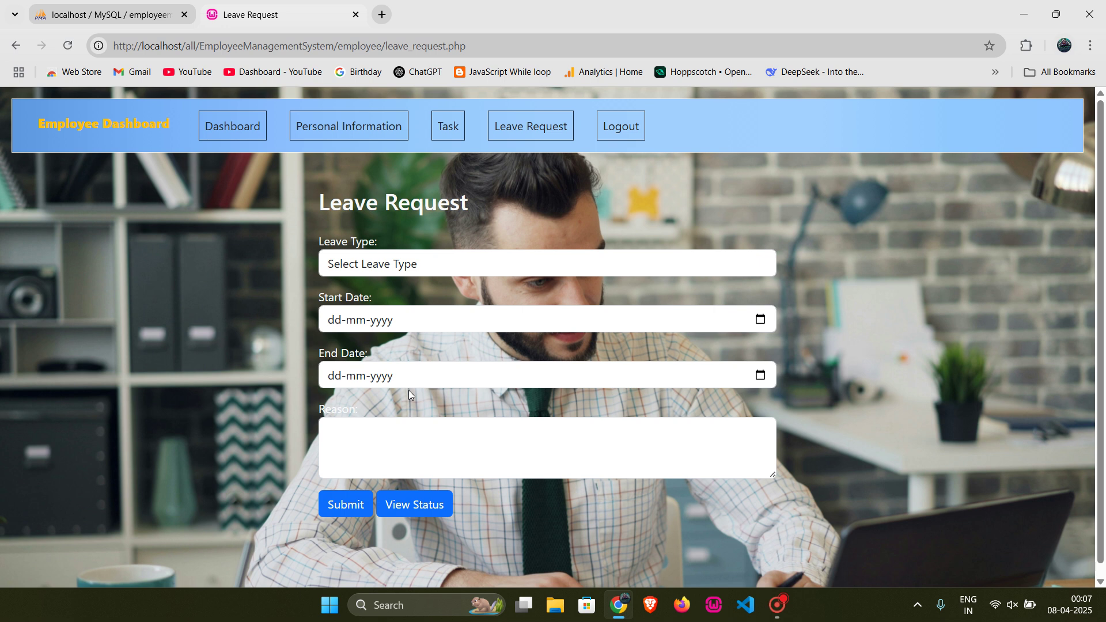
pyautogui.click(406, 507)
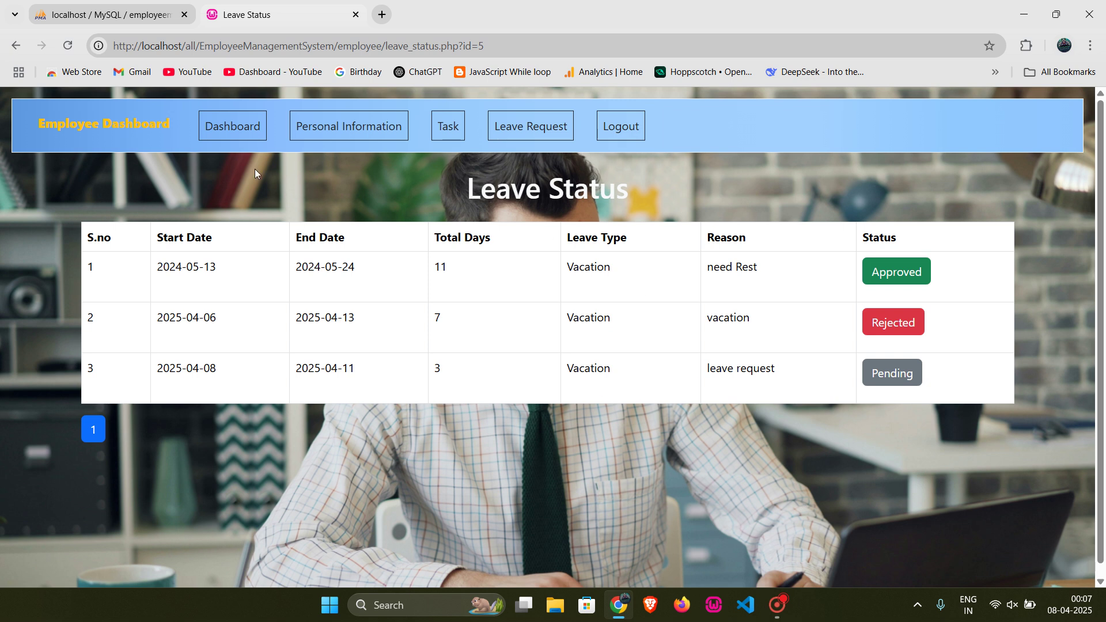
pyautogui.click(221, 124)
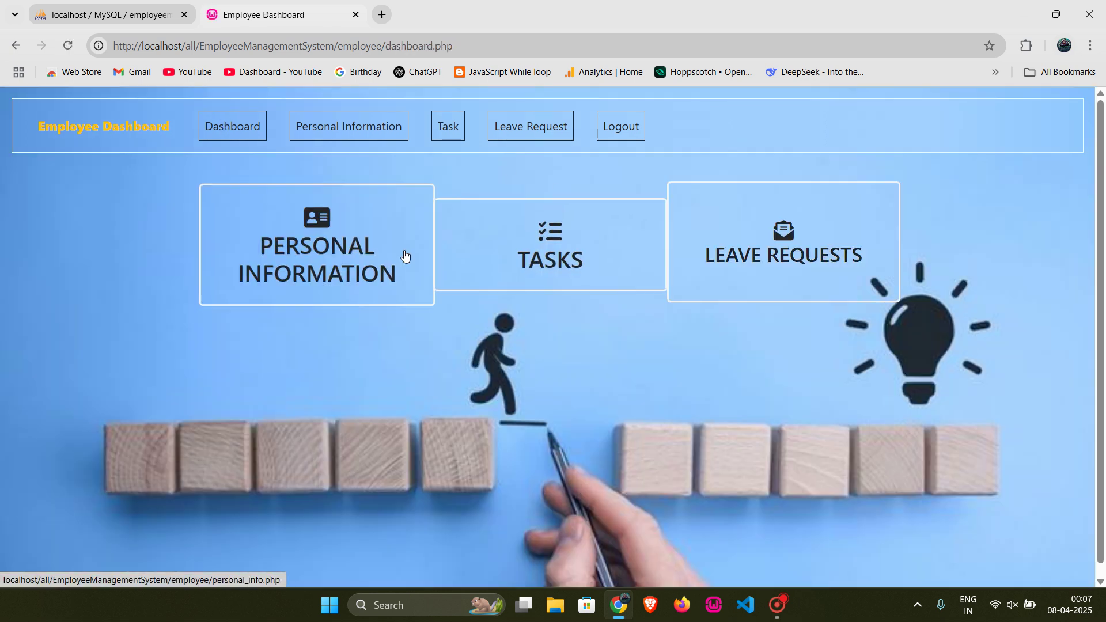
pyautogui.click(500, 242)
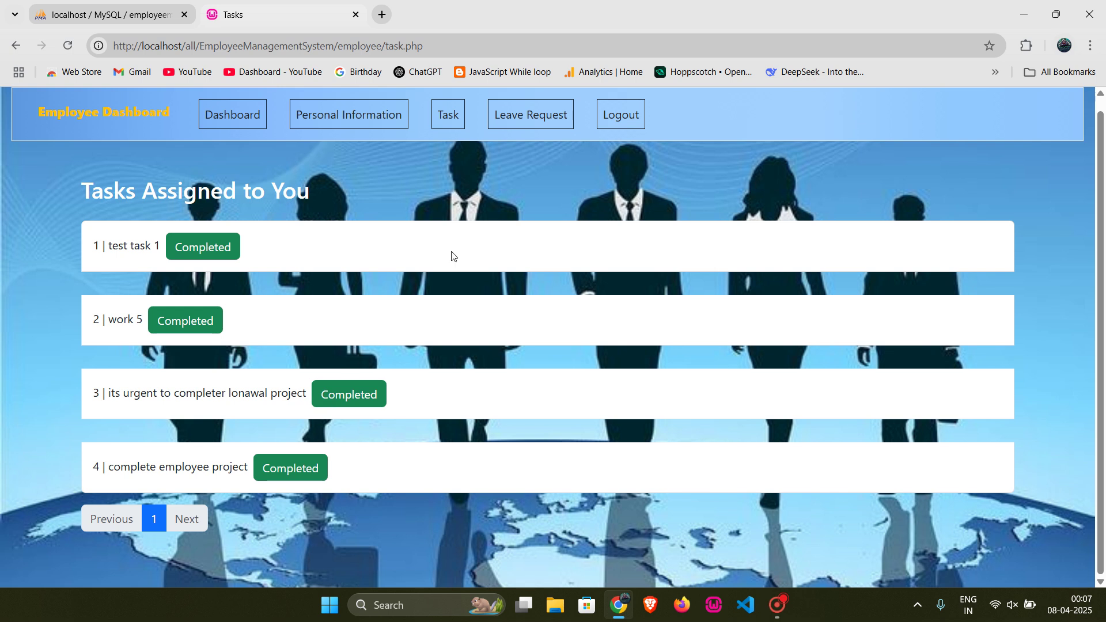
pyautogui.click(494, 114)
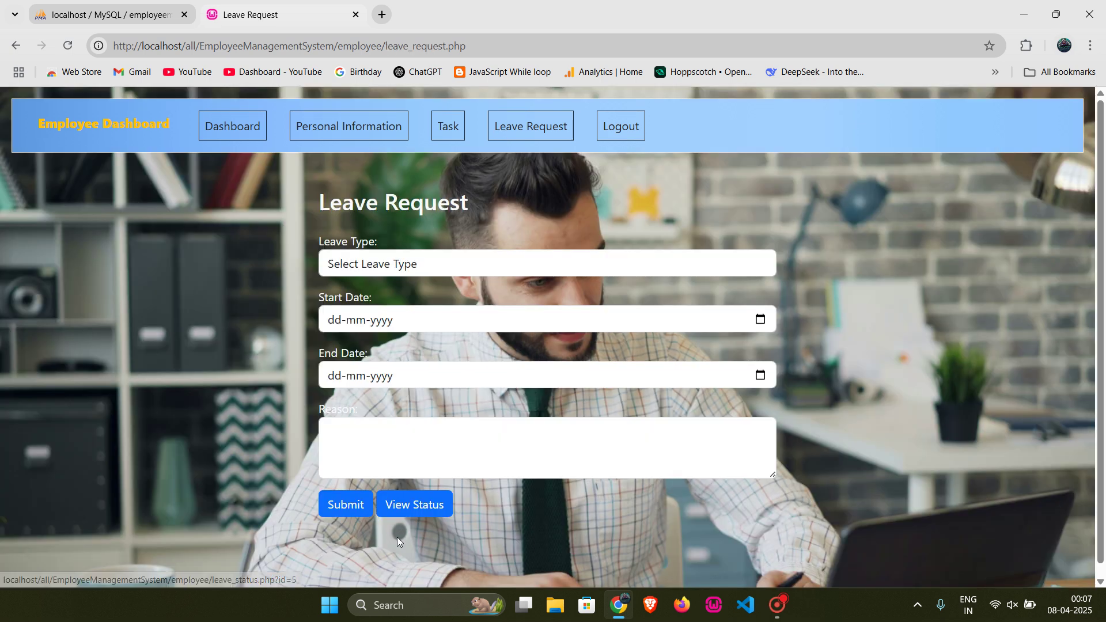
pyautogui.click(446, 499)
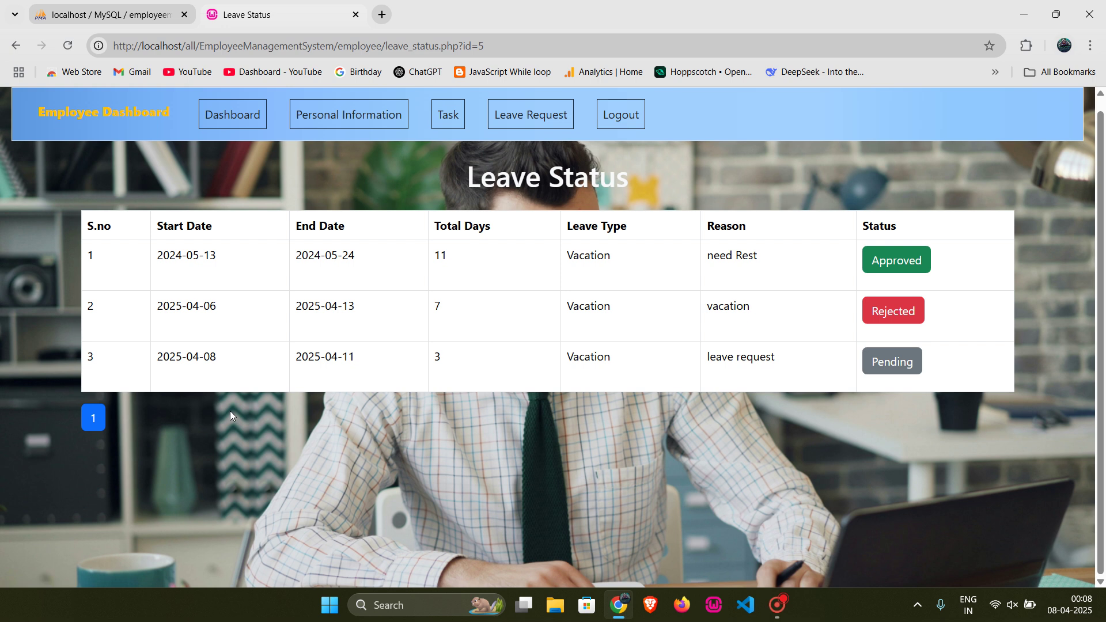
# Step: Log out of the employee account and enter the admin username on the admin login page
pyautogui.click(605, 110)
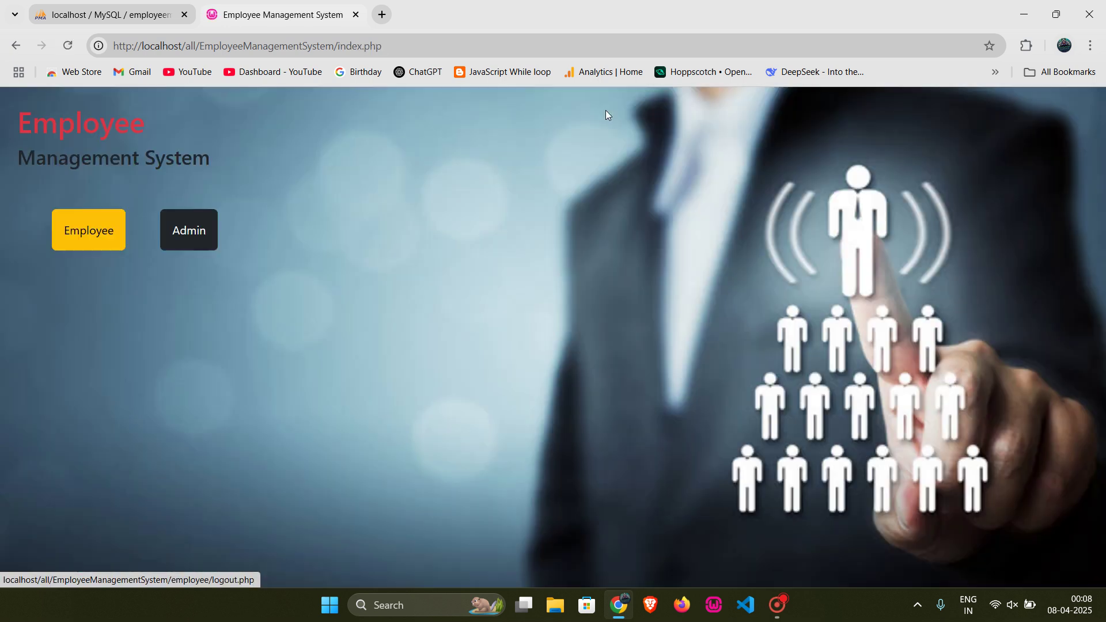
pyautogui.click(186, 232)
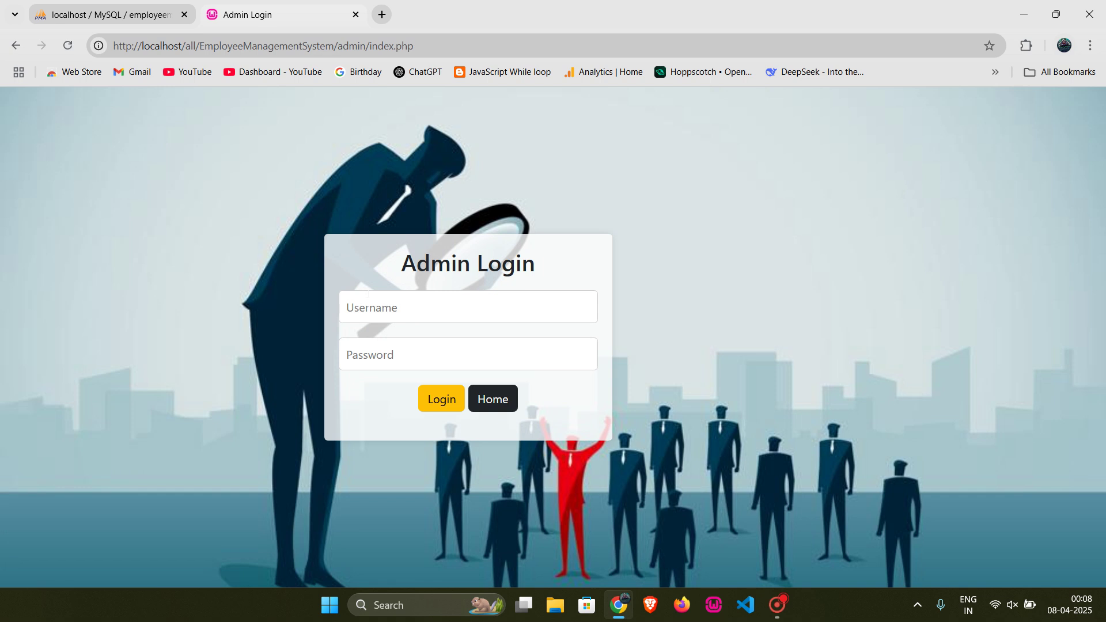
pyautogui.write('admn')
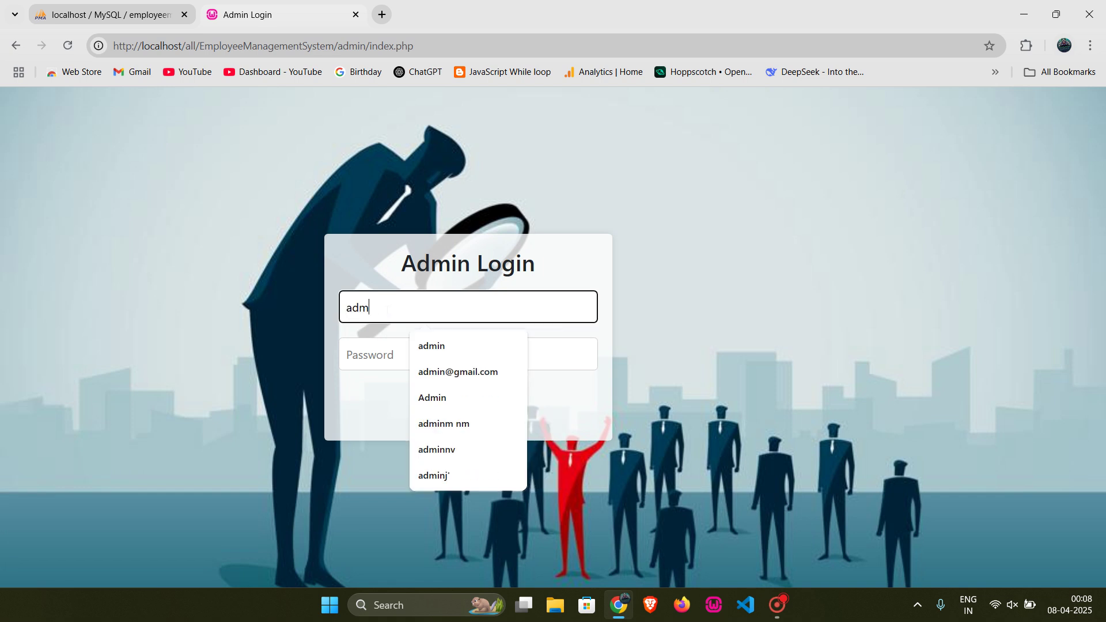
pyautogui.press('Tab')
pyautogui.click(387, 309)
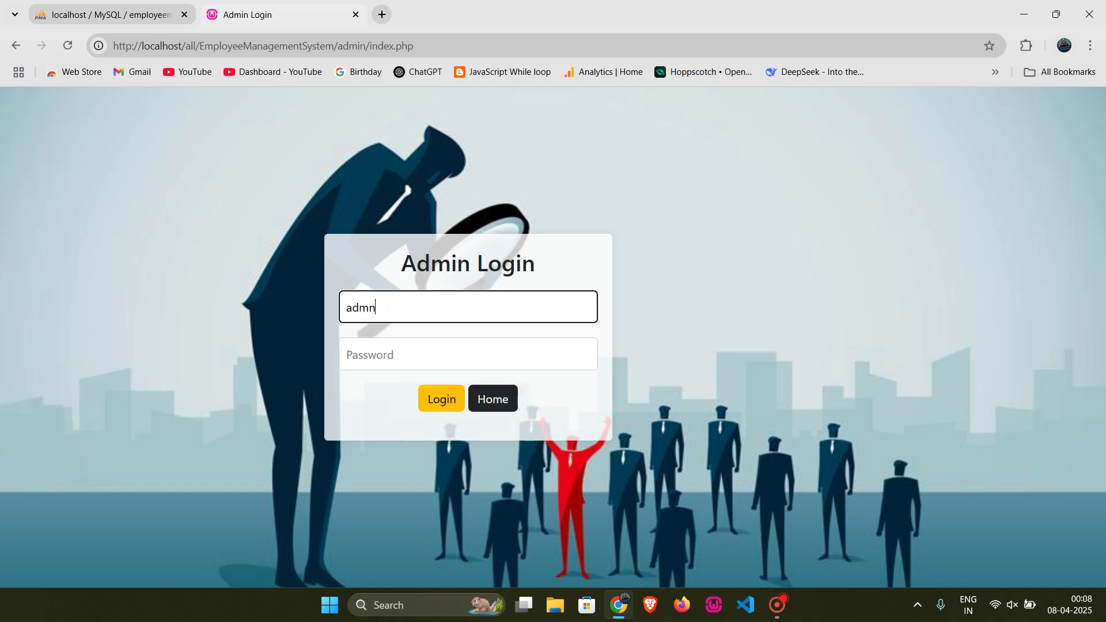
pyautogui.press('BackSpace')
pyautogui.write('in')
pyautogui.press('Tab')
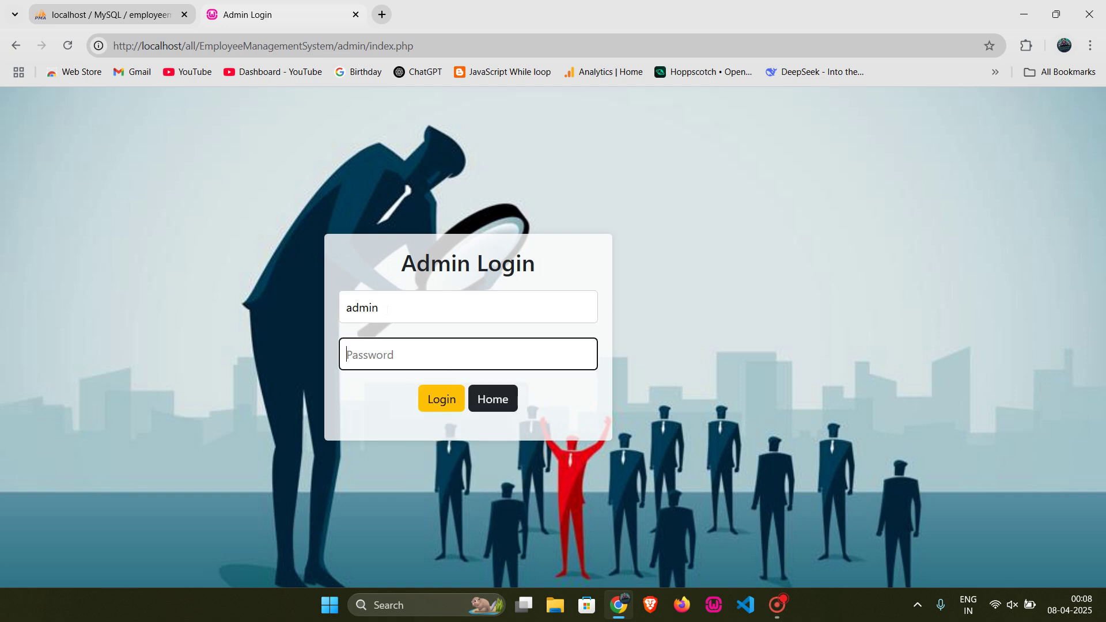
# Step: Enter the admin password, sign in, and dismiss Chrome's password warning
pyautogui.write('adm')
pyautogui.press('BackSpace')
pyautogui.press('BackSpace')
pyautogui.press('BackSpace')
pyautogui.write('admin')
pyautogui.press('Return')
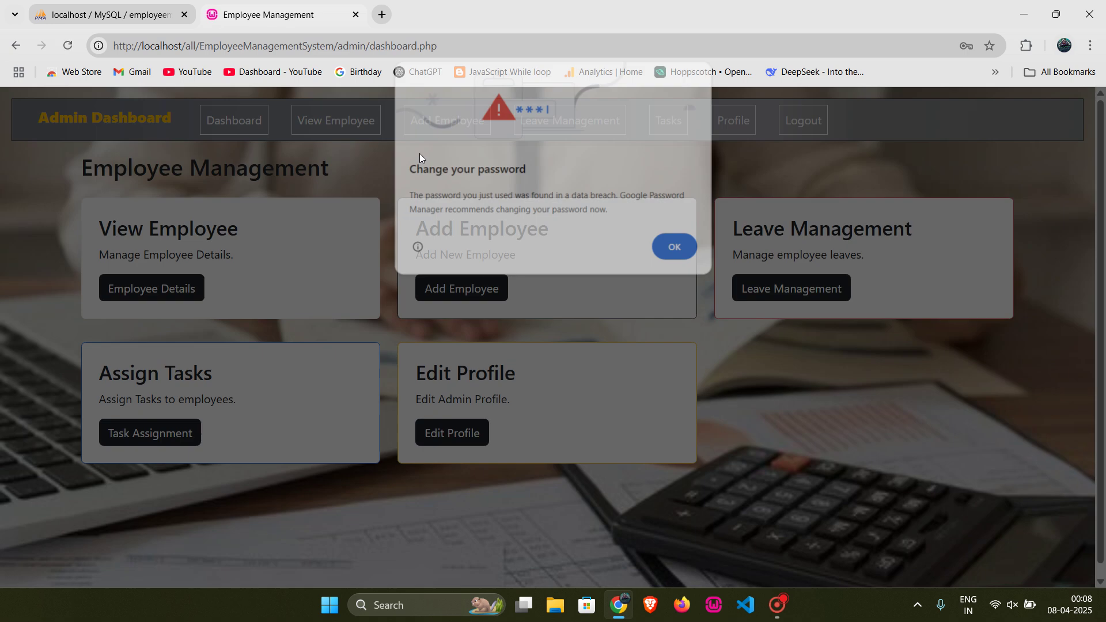
pyautogui.click(666, 251)
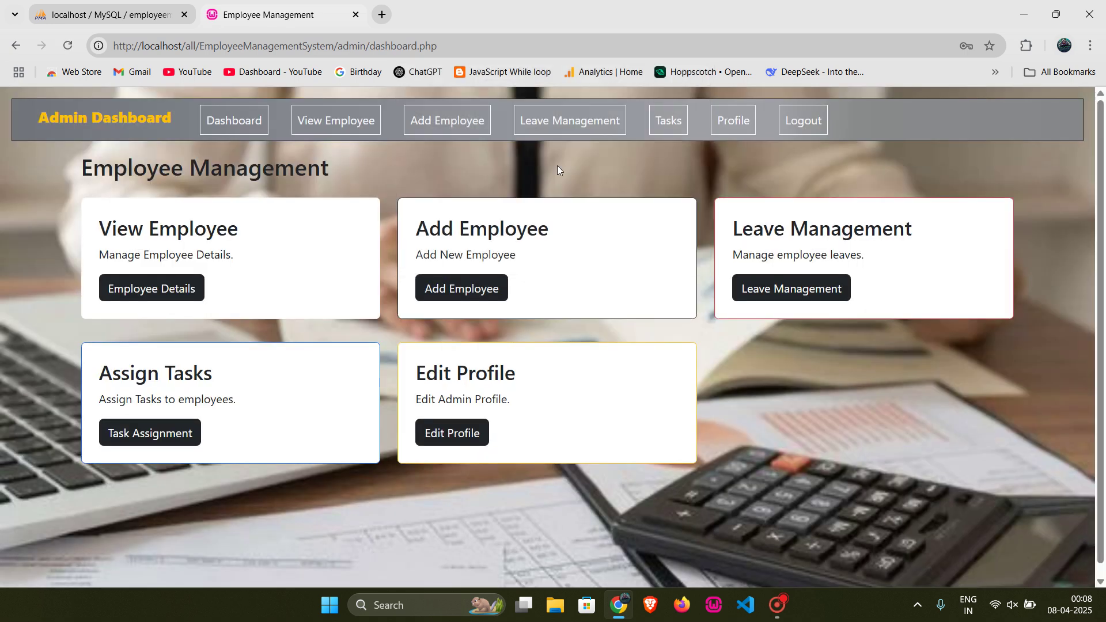
pyautogui.click(527, 135)
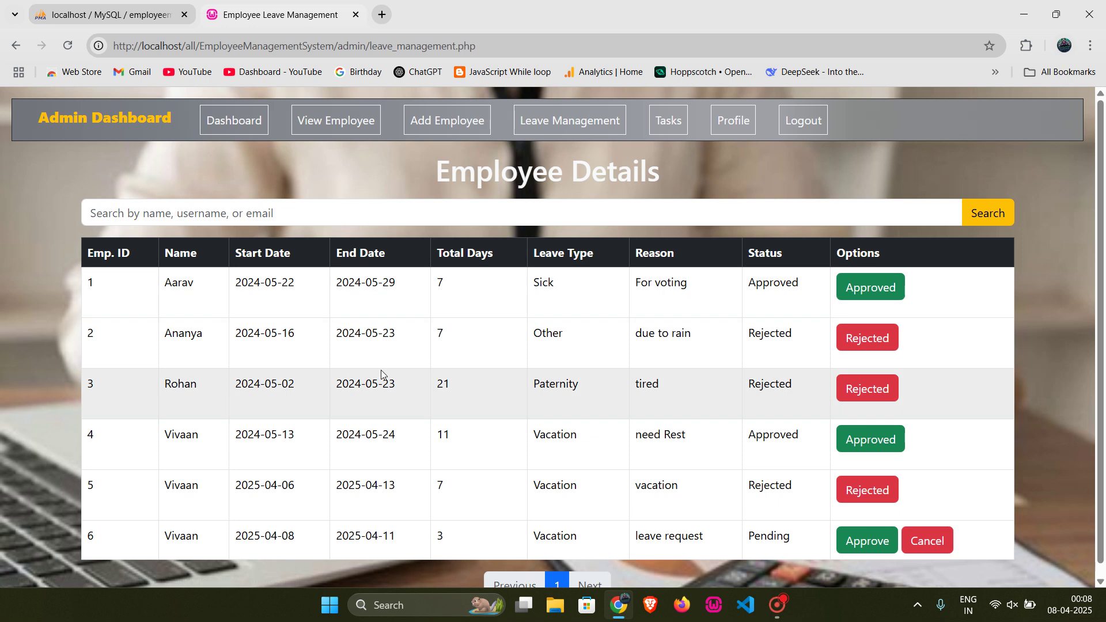
pyautogui.scroll(-1, 382, 378)
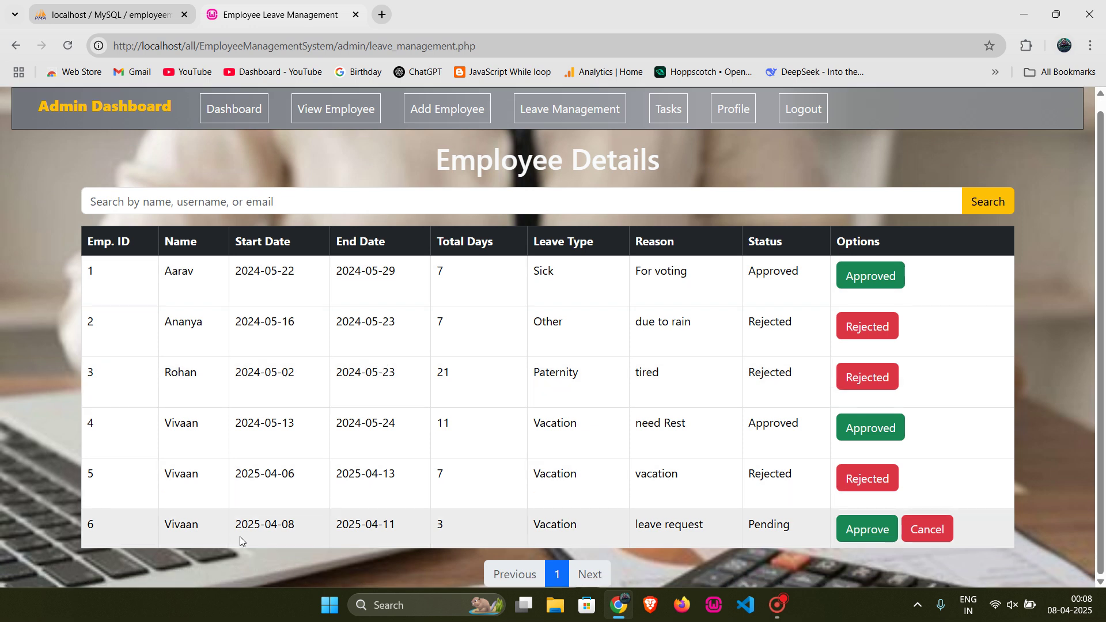
pyautogui.doubleClick(435, 524)
pyautogui.click(397, 525)
pyautogui.doubleClick(184, 525)
pyautogui.moveTo(722, 520); pyautogui.dragTo(636, 522)
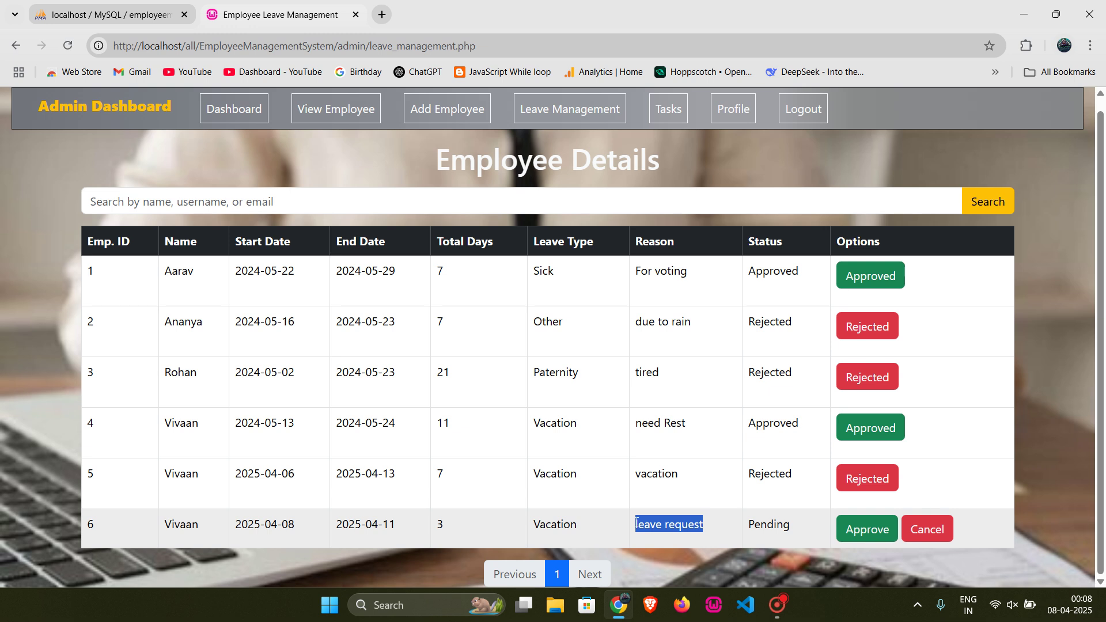
pyautogui.click(715, 520)
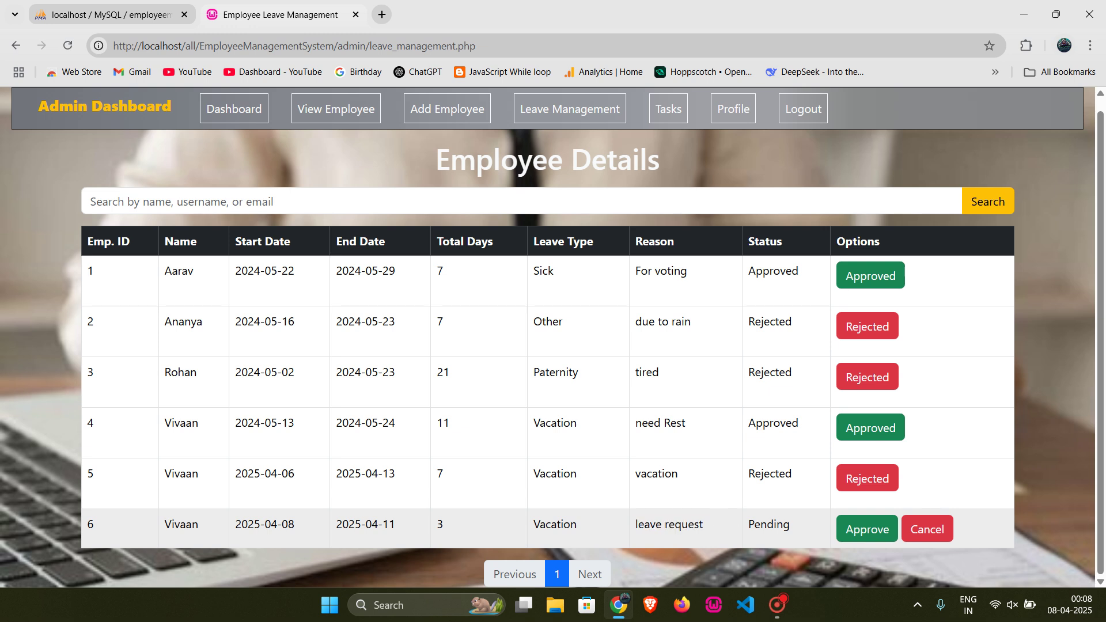
pyautogui.doubleClick(769, 524)
pyautogui.click(1045, 437)
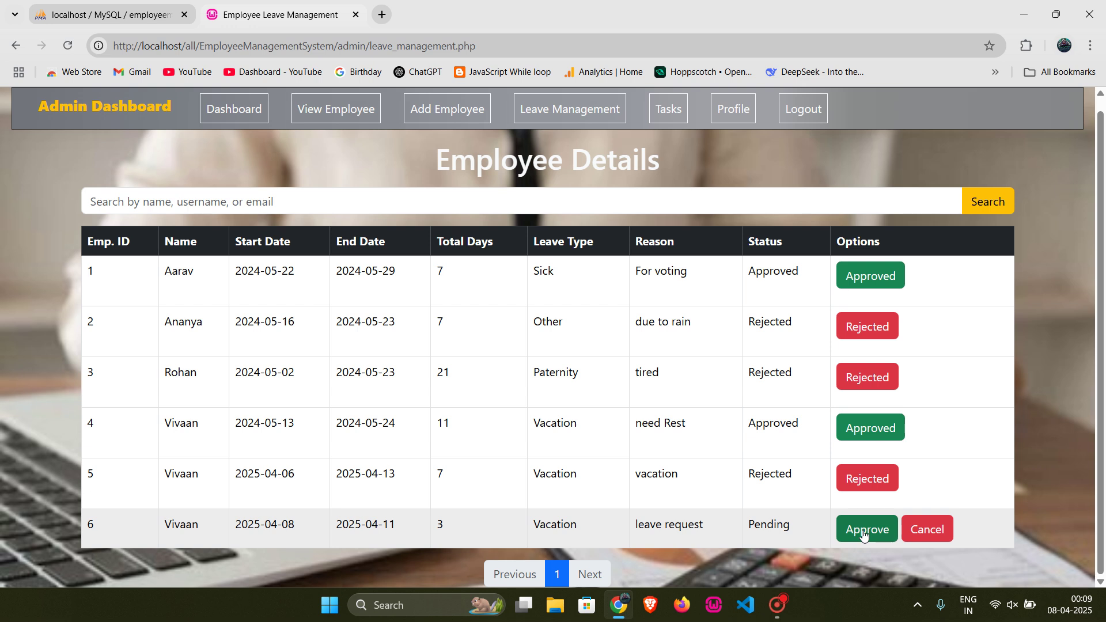
# Step: Approve the 2025-04-08 to 2025-04-11 vacation request and confirm it in the dialog
pyautogui.click(883, 533)
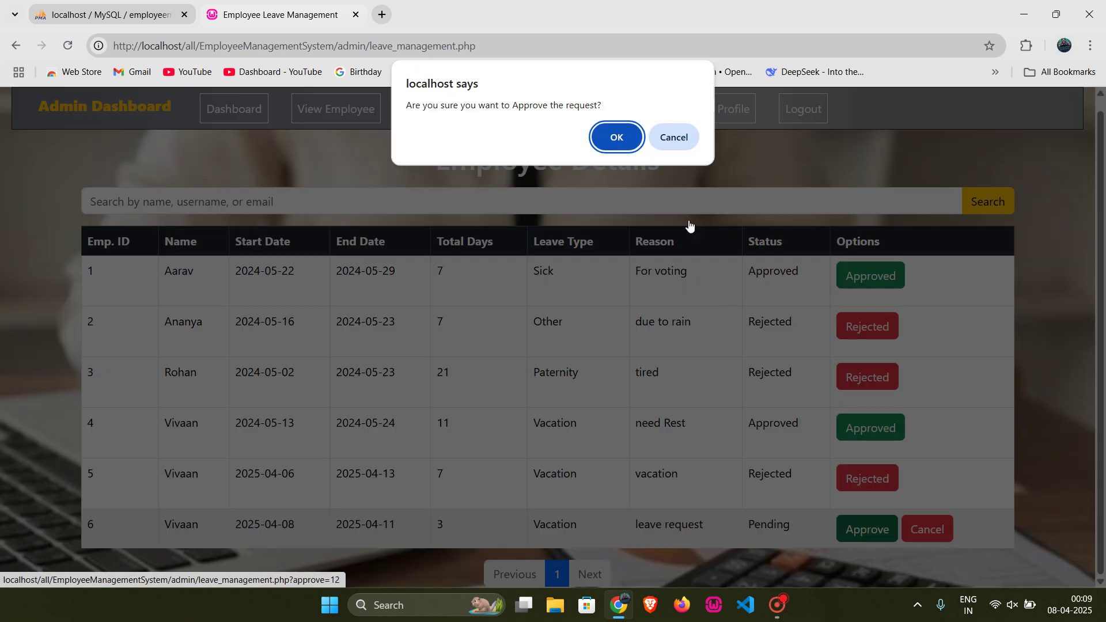
pyautogui.click(608, 137)
pyautogui.scroll(-1, 841, 430)
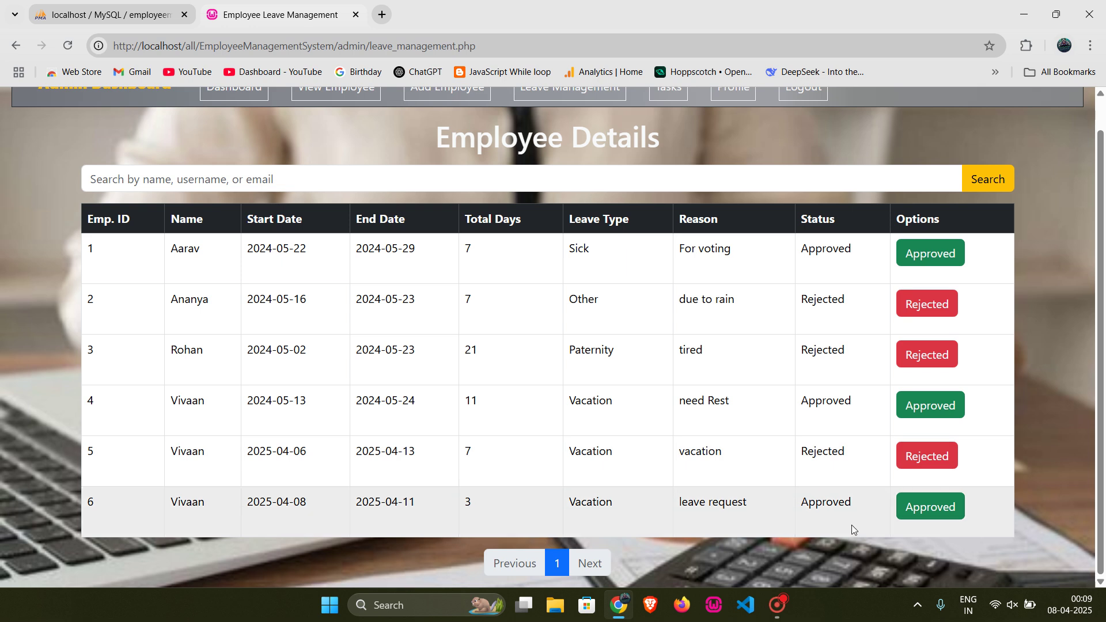
pyautogui.scroll(1, 851, 524)
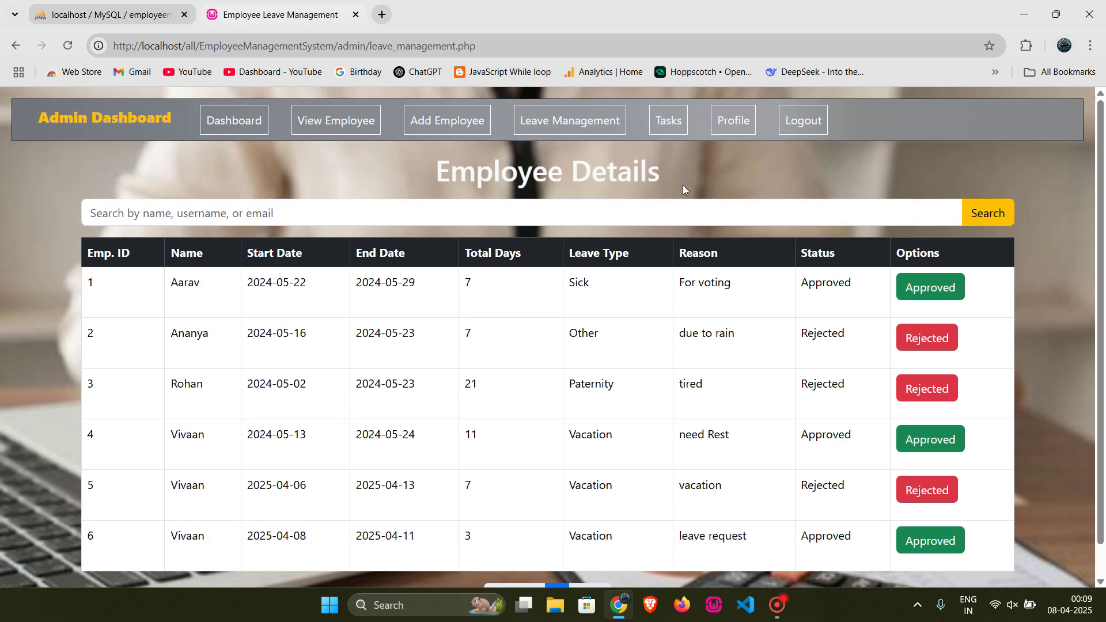
# Step: Review the Existing Tasks table, including the test task 1 description
pyautogui.click(668, 125)
pyautogui.scroll(-4, 465, 362)
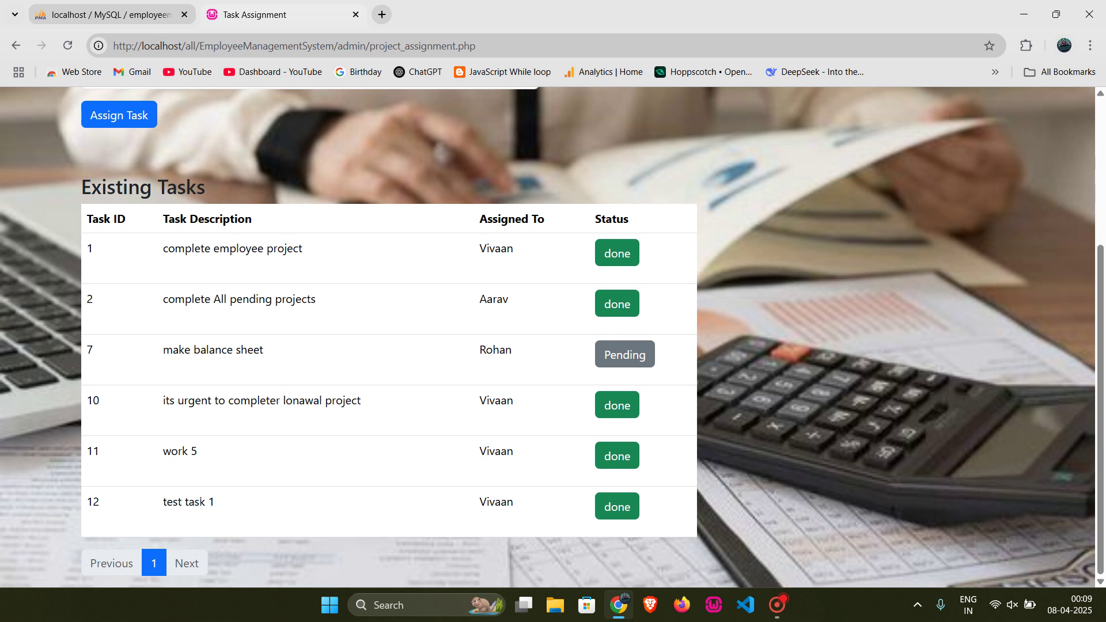
pyautogui.moveTo(230, 508); pyautogui.dragTo(165, 502)
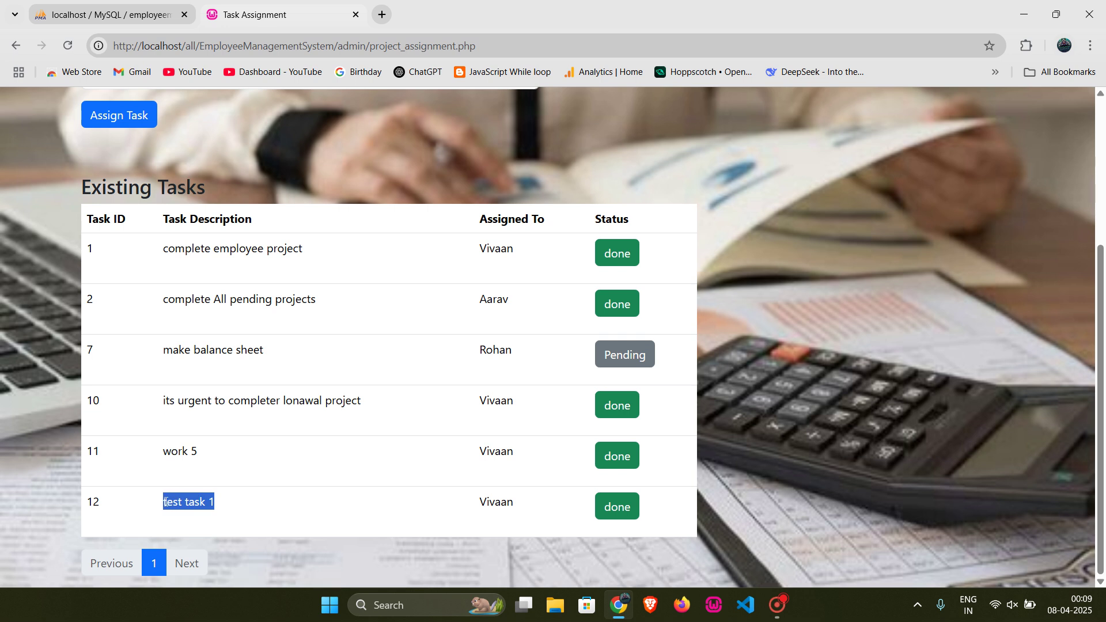
pyautogui.click(515, 496)
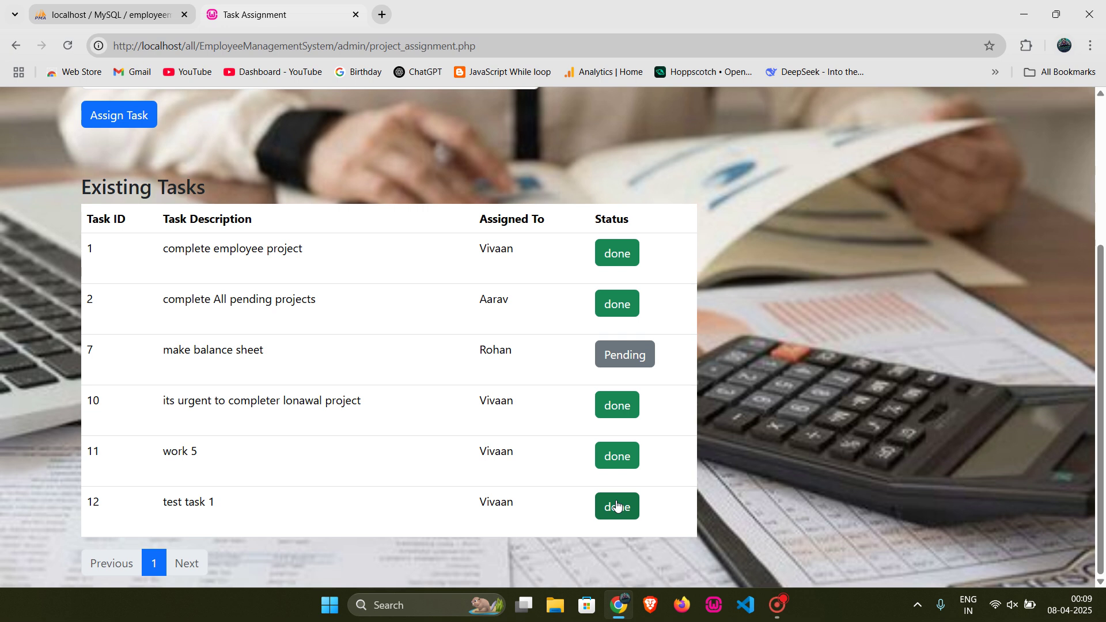
pyautogui.scroll(4, 518, 504)
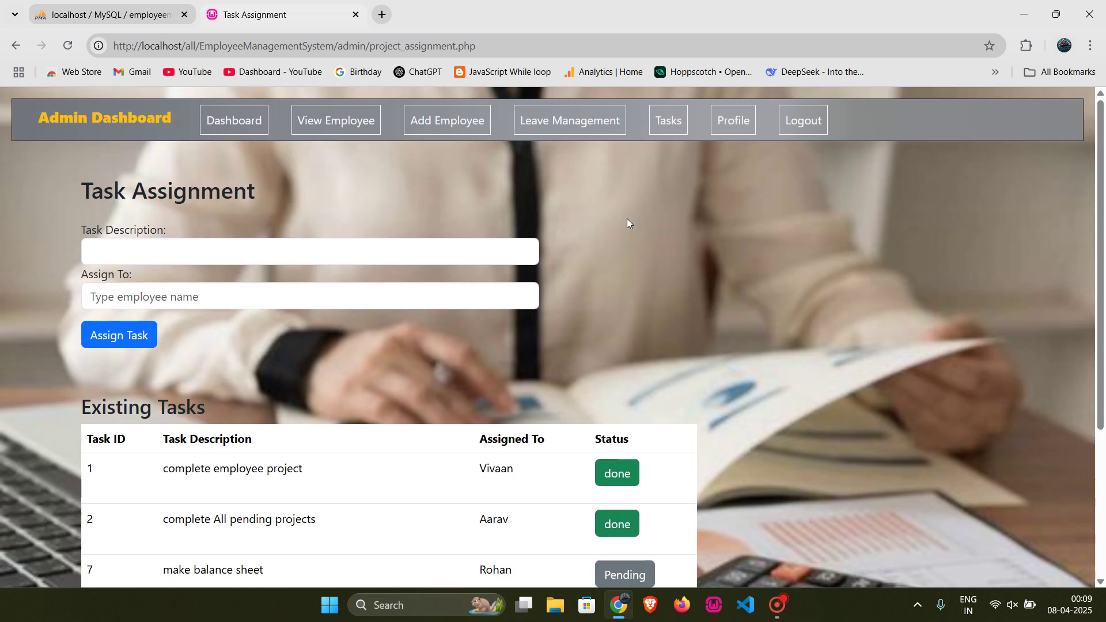
# Step: Log out of the admin account from the Profile page and return Home
pyautogui.click(725, 119)
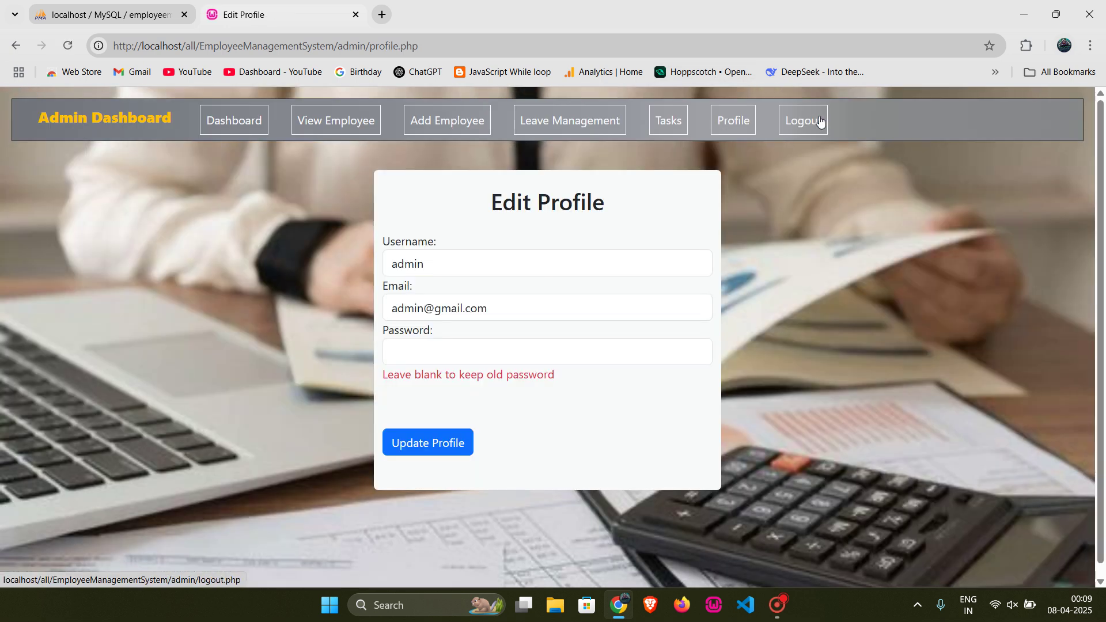
pyautogui.click(820, 120)
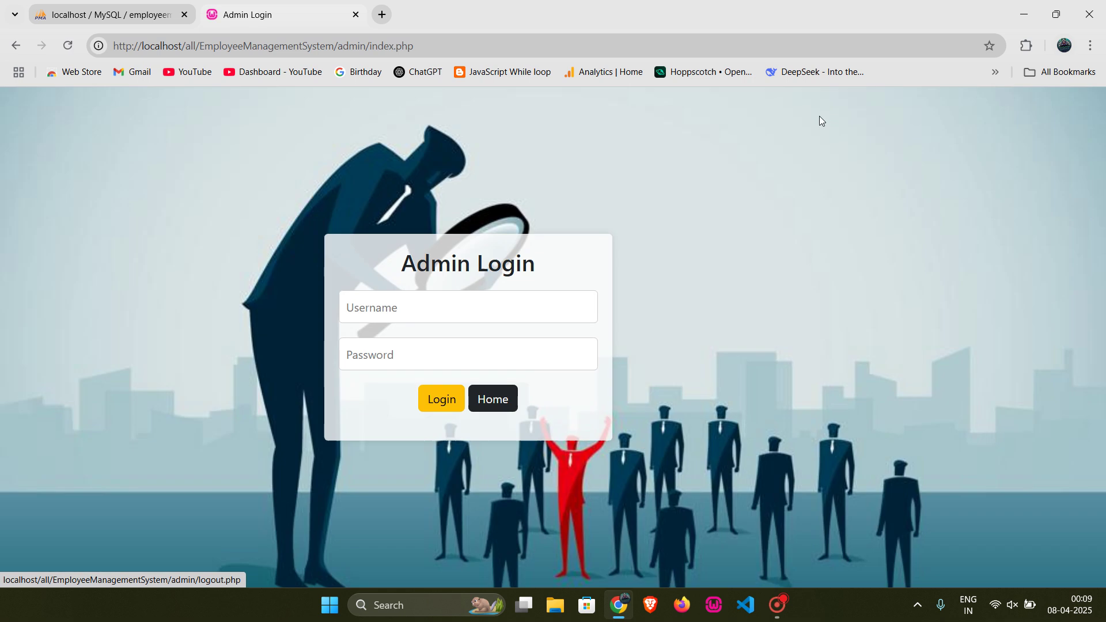
pyautogui.click(490, 413)
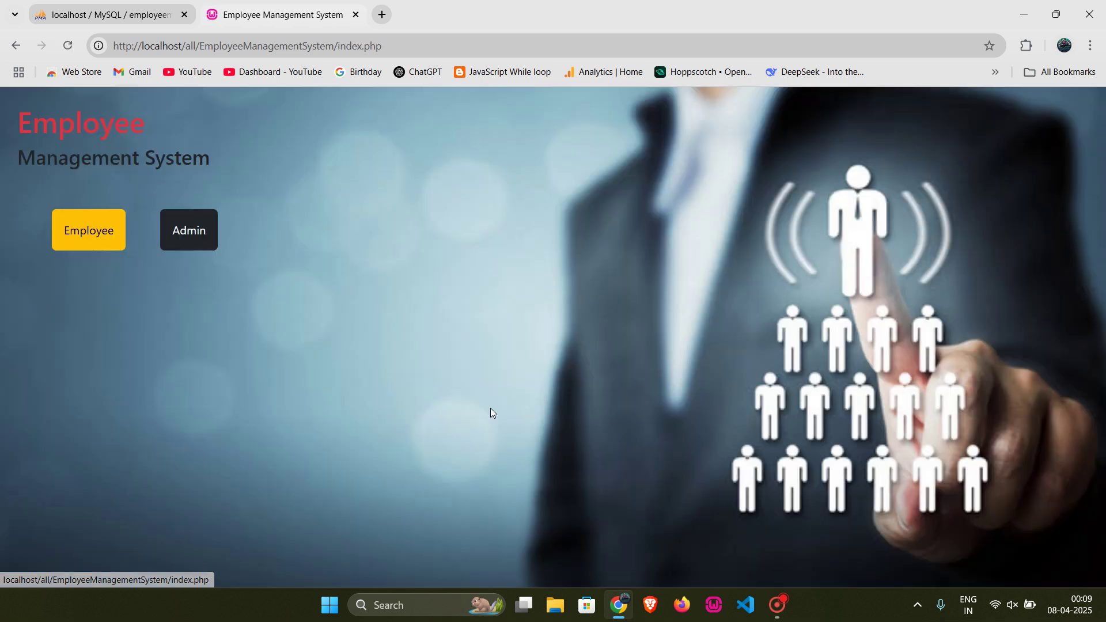
# Step: Log in on the Employee side with the requesting employee's username and password
pyautogui.click(121, 236)
pyautogui.click(121, 233)
pyautogui.write('v')
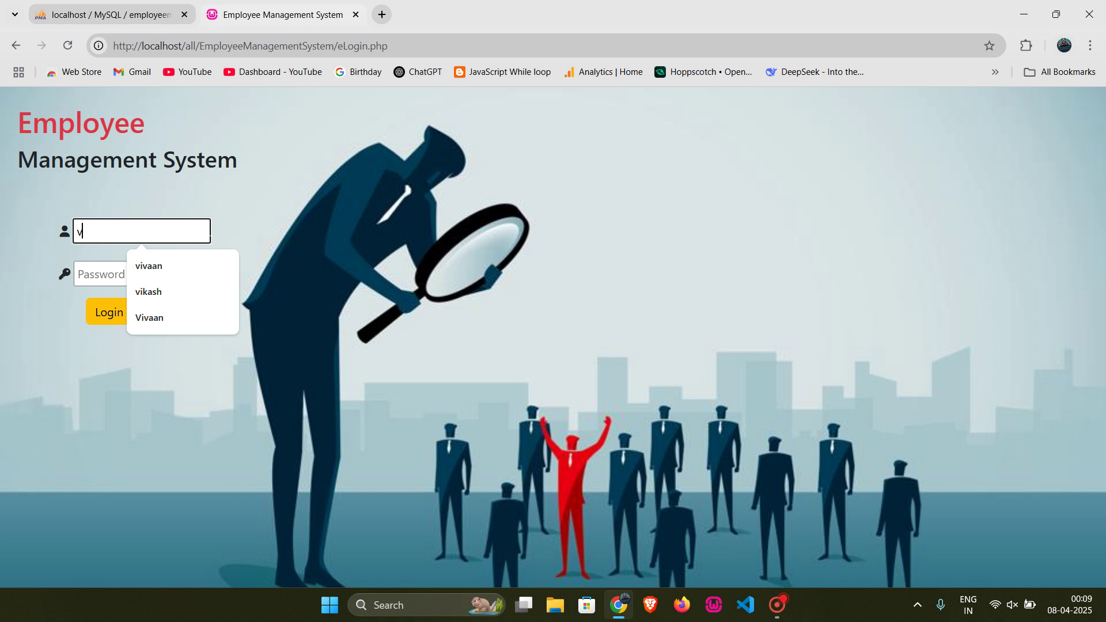
pyautogui.write('ivann')
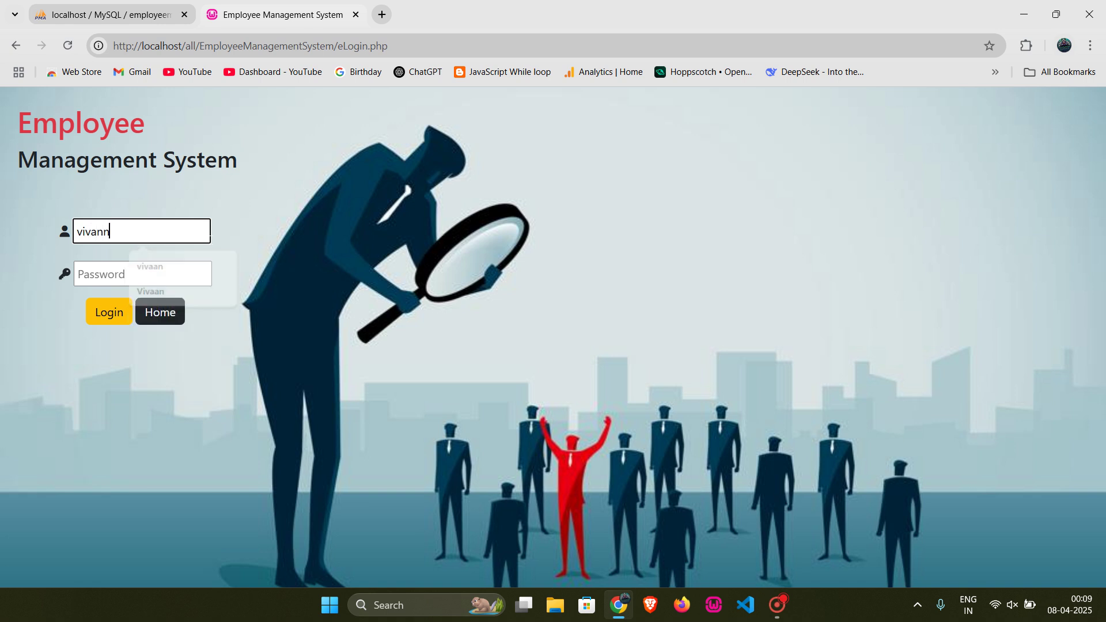
pyautogui.press('BackSpace')
pyautogui.press('BackSpace')
pyautogui.write('an')
pyautogui.press('Tab')
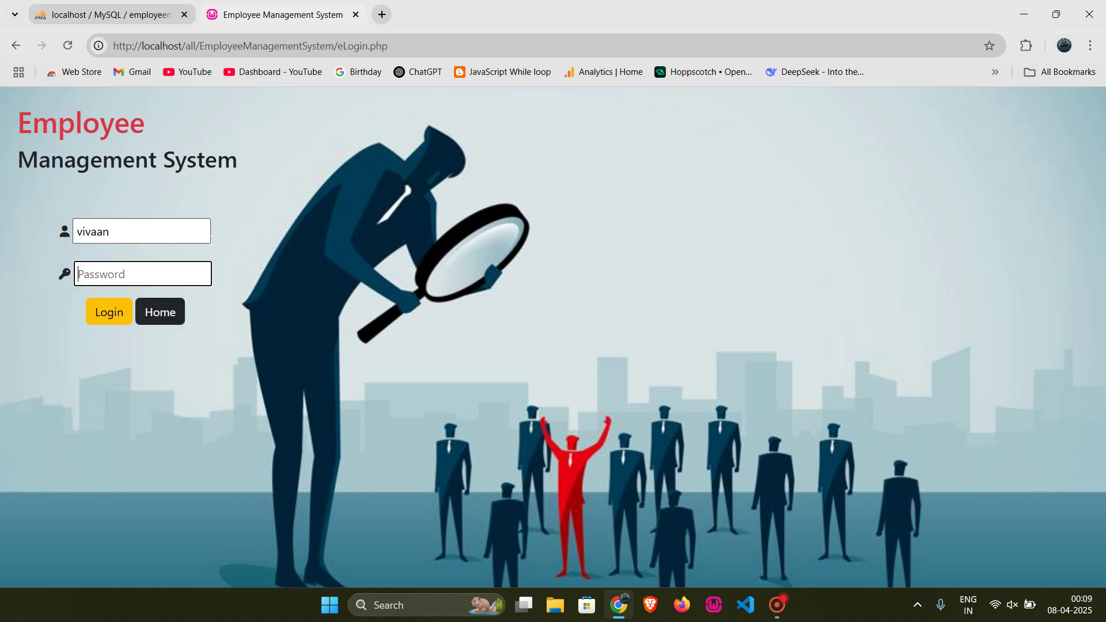
pyautogui.write('1234')
pyautogui.press('Return')
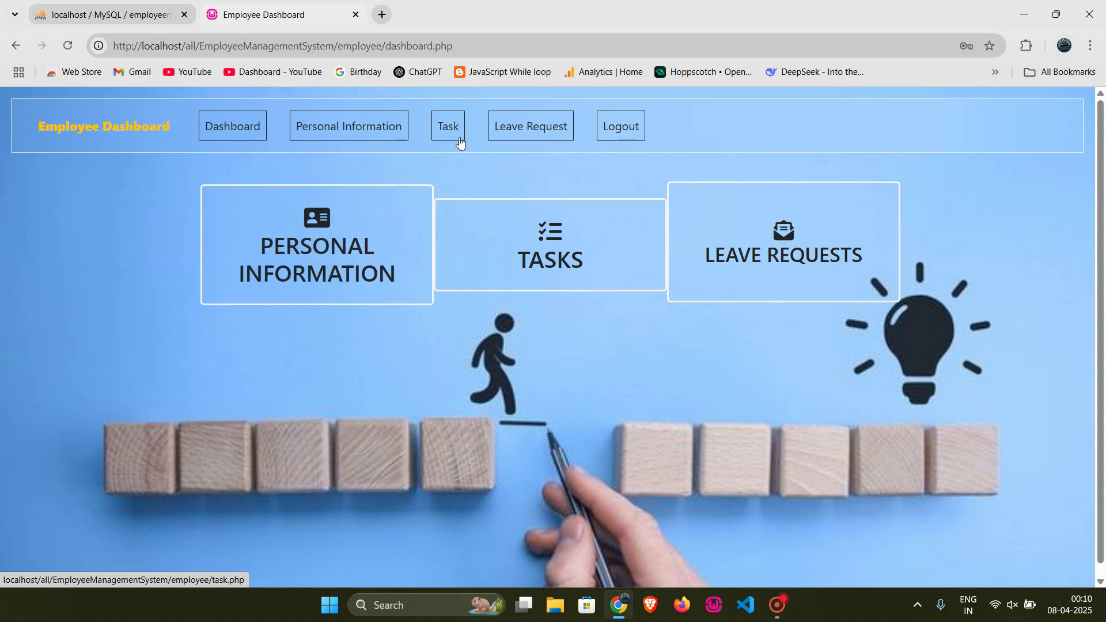
# Step: Open Leave Status and confirm the newest 2025-04-08 vacation request now reads Approved
pyautogui.click(496, 132)
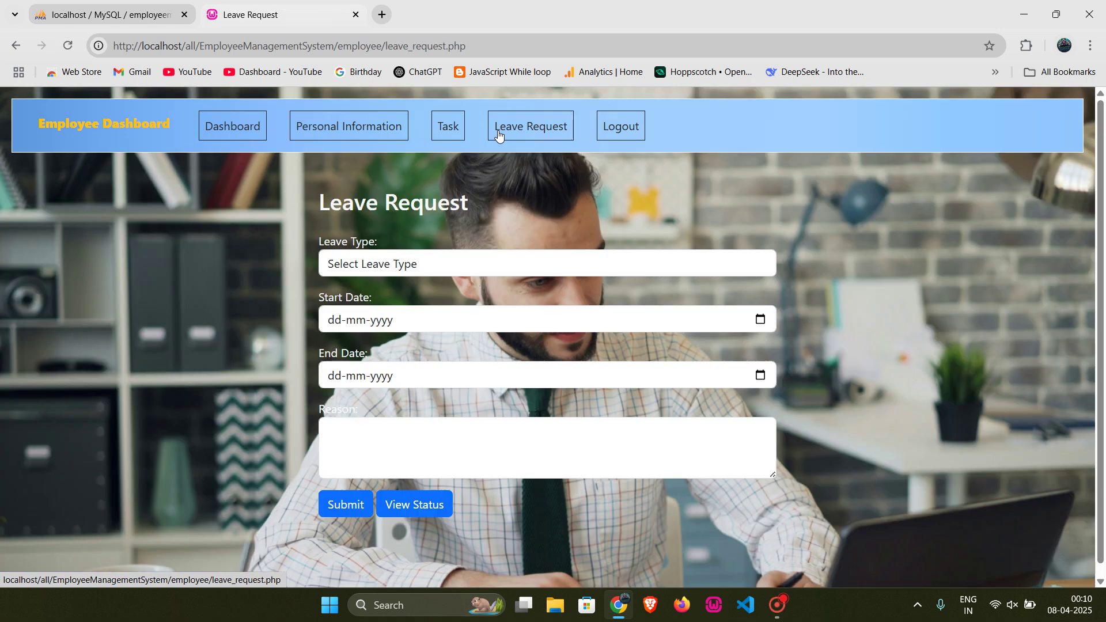
pyautogui.click(406, 512)
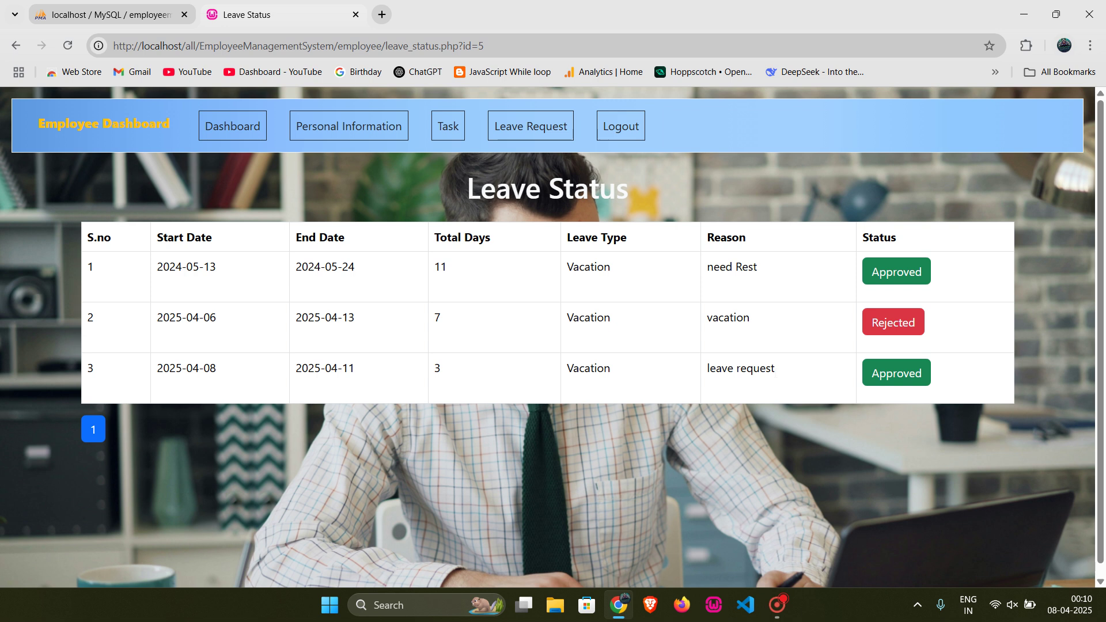
pyautogui.moveTo(791, 376); pyautogui.dragTo(698, 379)
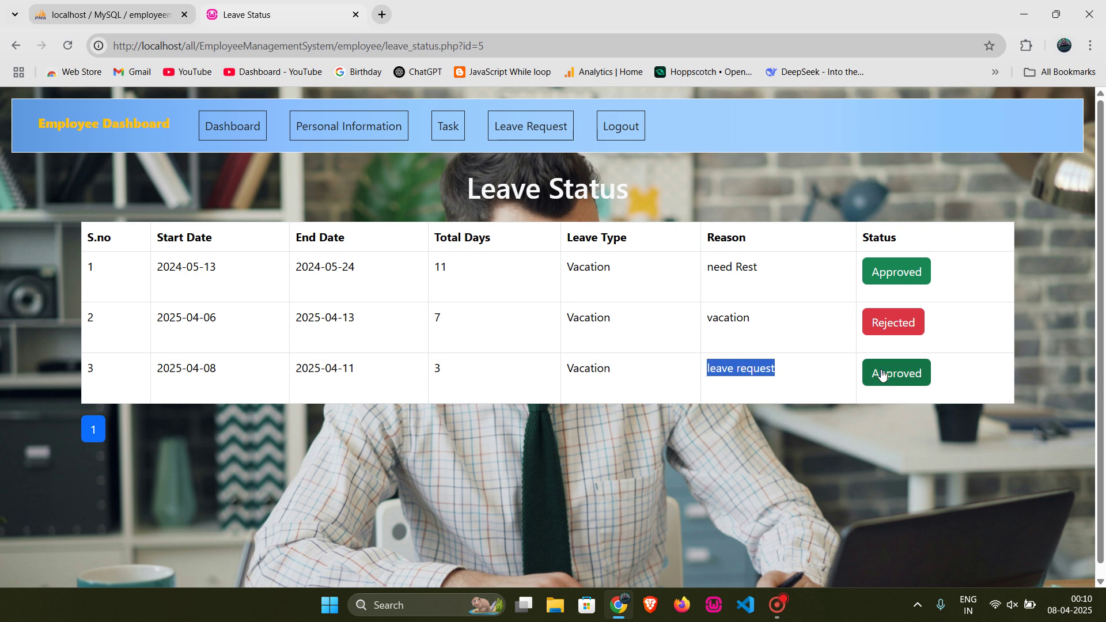
pyautogui.click(616, 369)
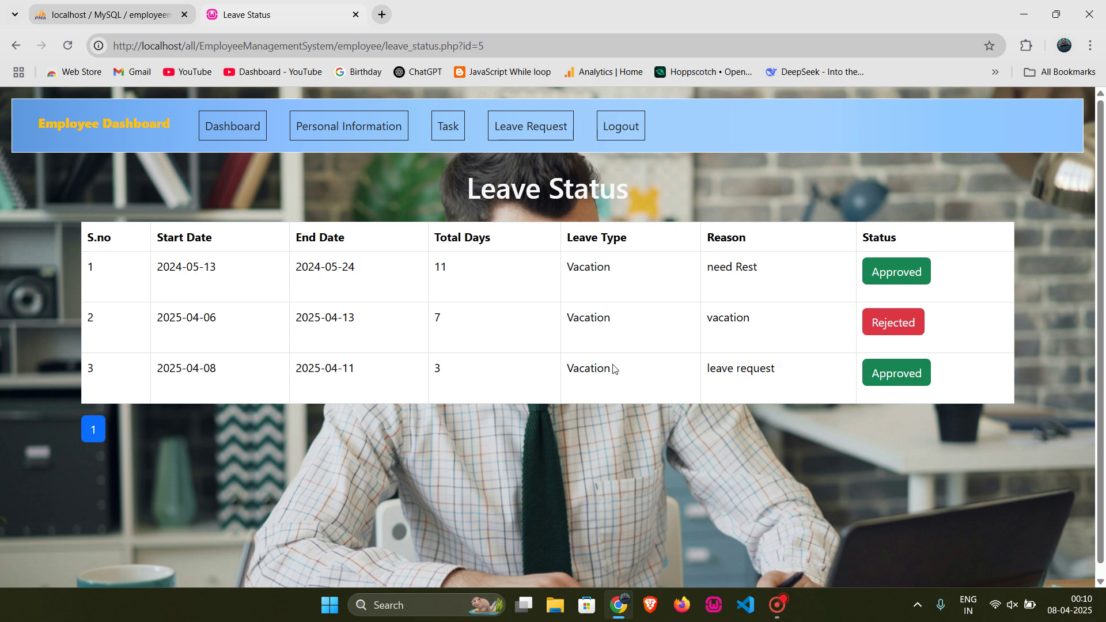
pyautogui.click(449, 129)
# Step: Confirm all four assigned tasks show Completed, then log out from the dashboard
pyautogui.scroll(-1, 245, 370)
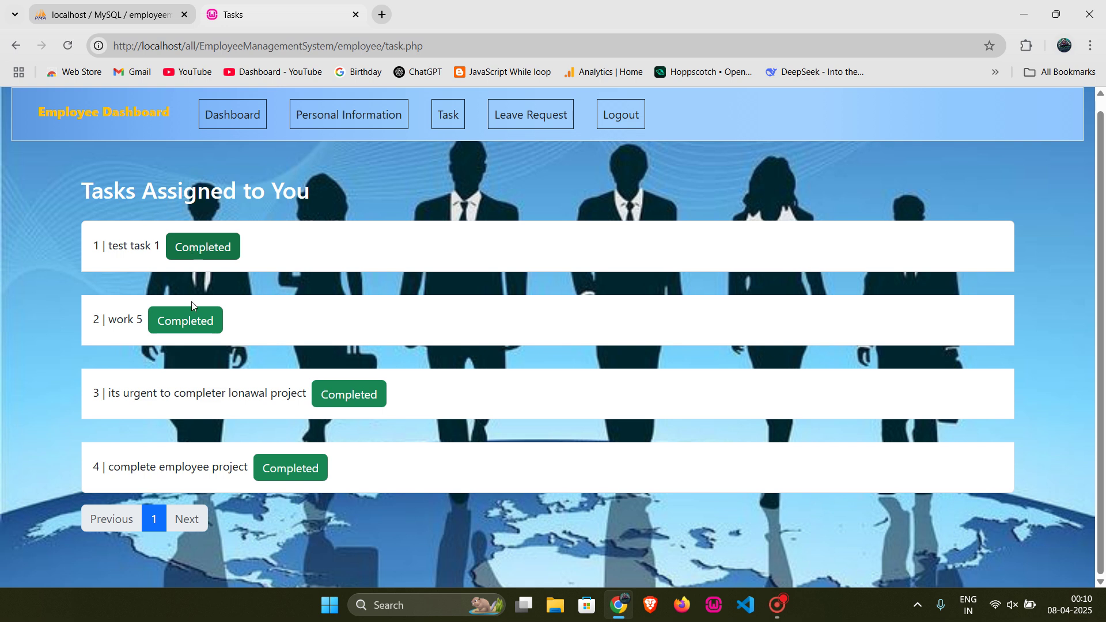
pyautogui.scroll(1, 222, 499)
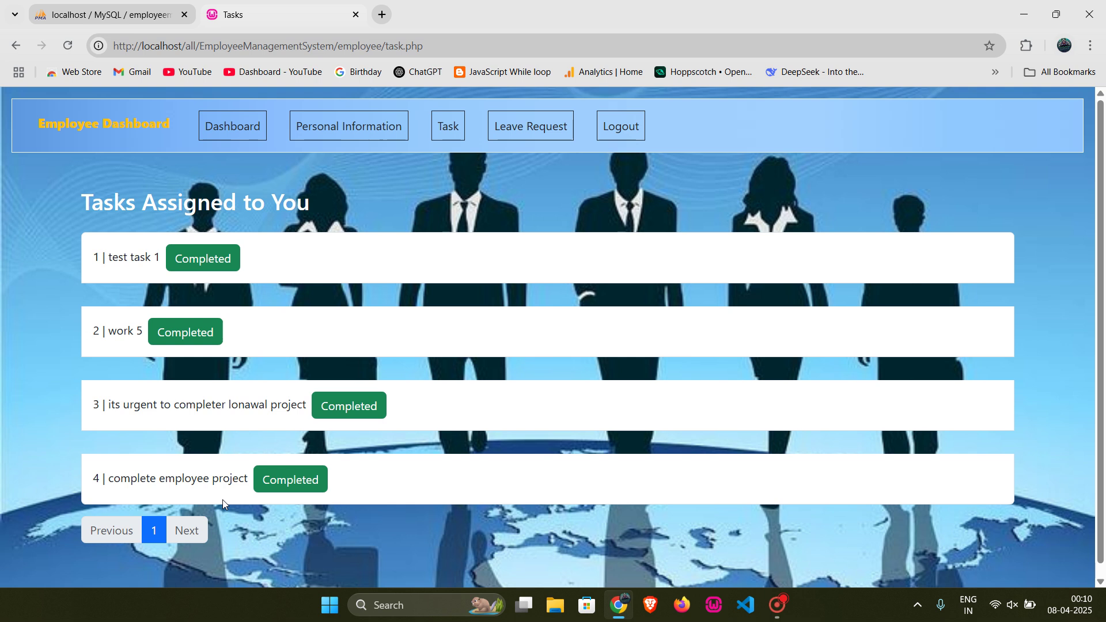
pyautogui.rightClick(253, 219)
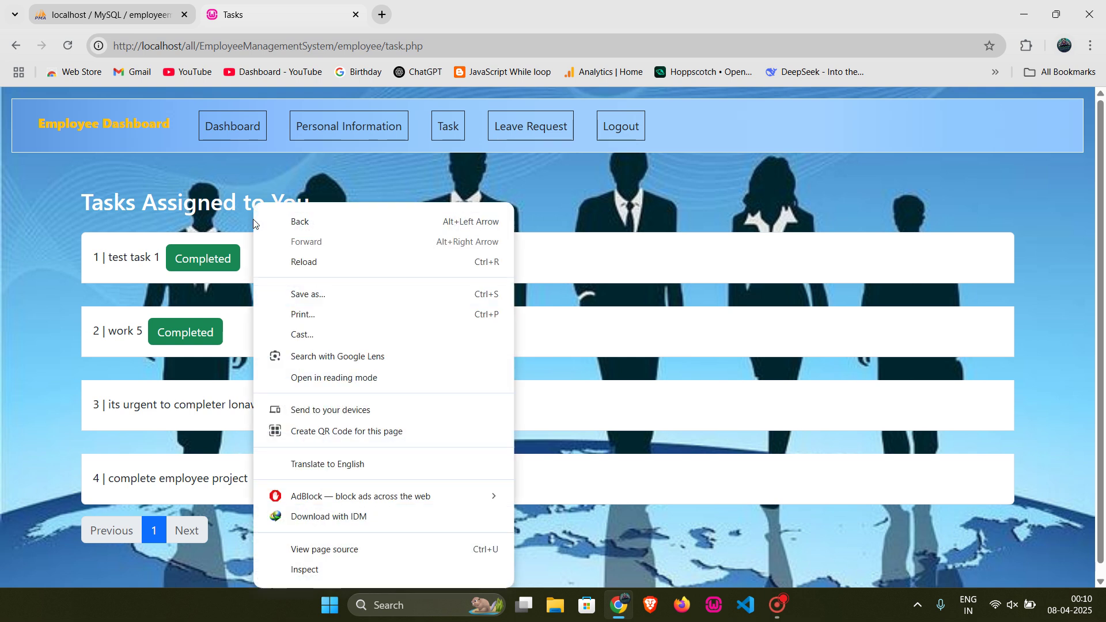
pyautogui.click(534, 165)
pyautogui.click(232, 127)
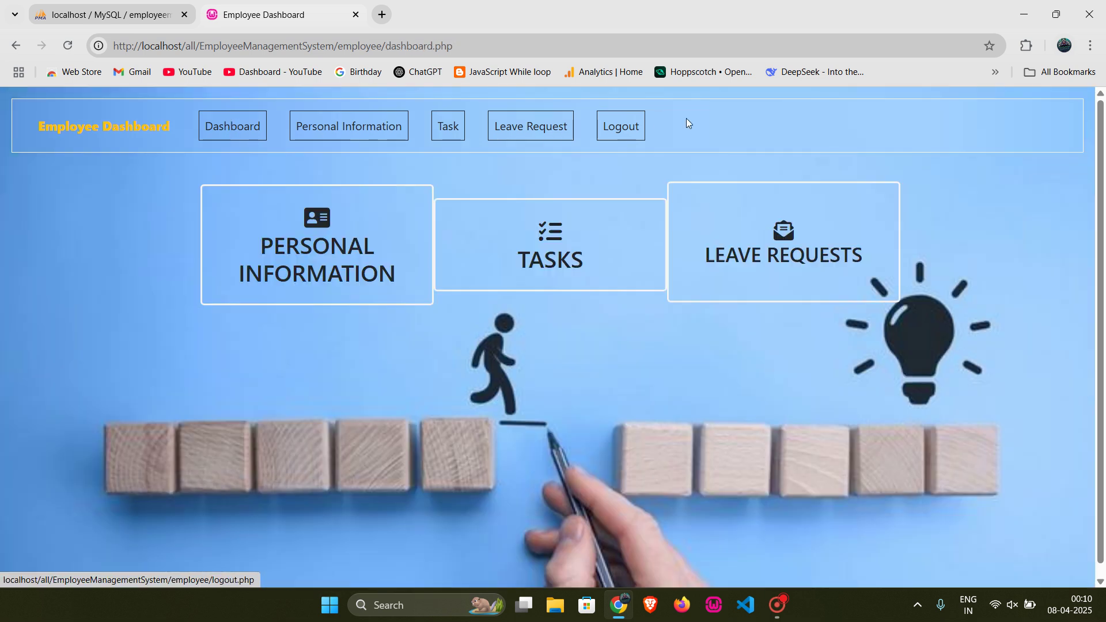
pyautogui.click(627, 128)
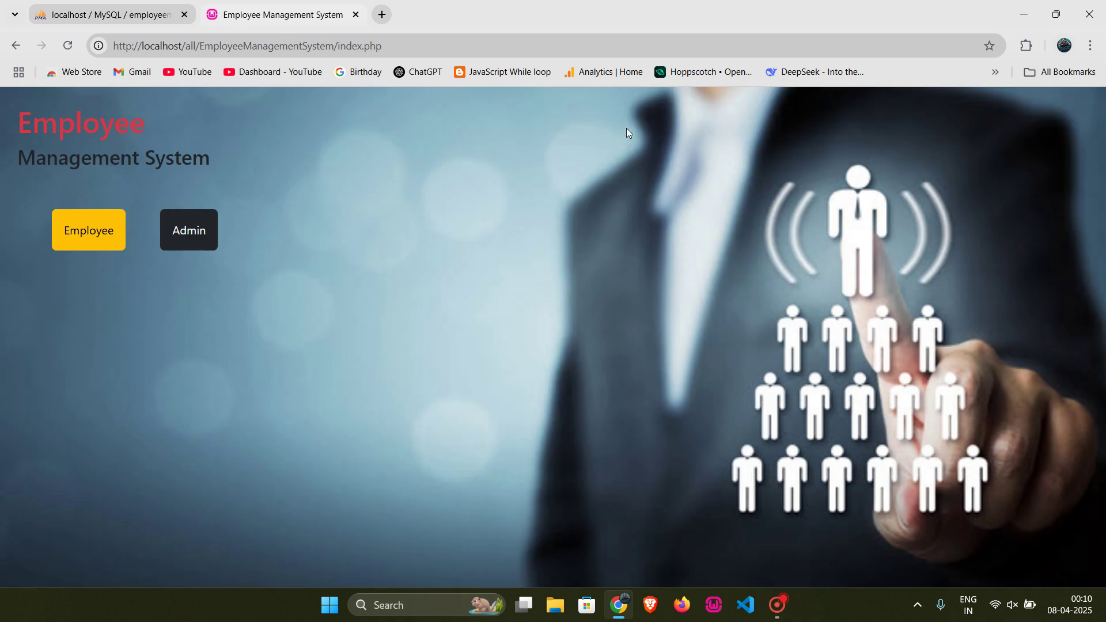